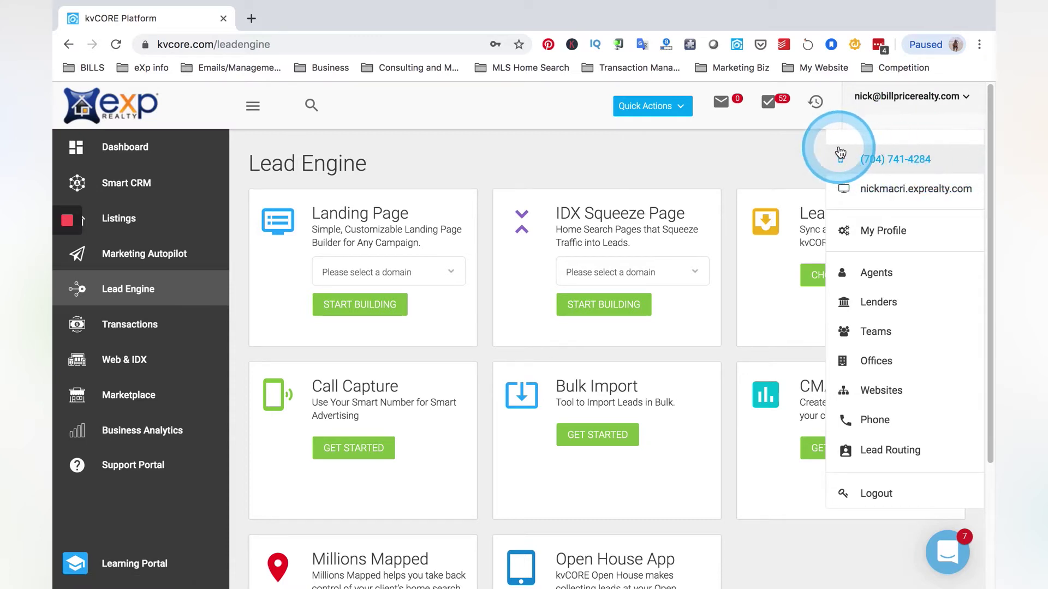
# - Open and then close the account menu without making changes
pyautogui.click(766, 149)
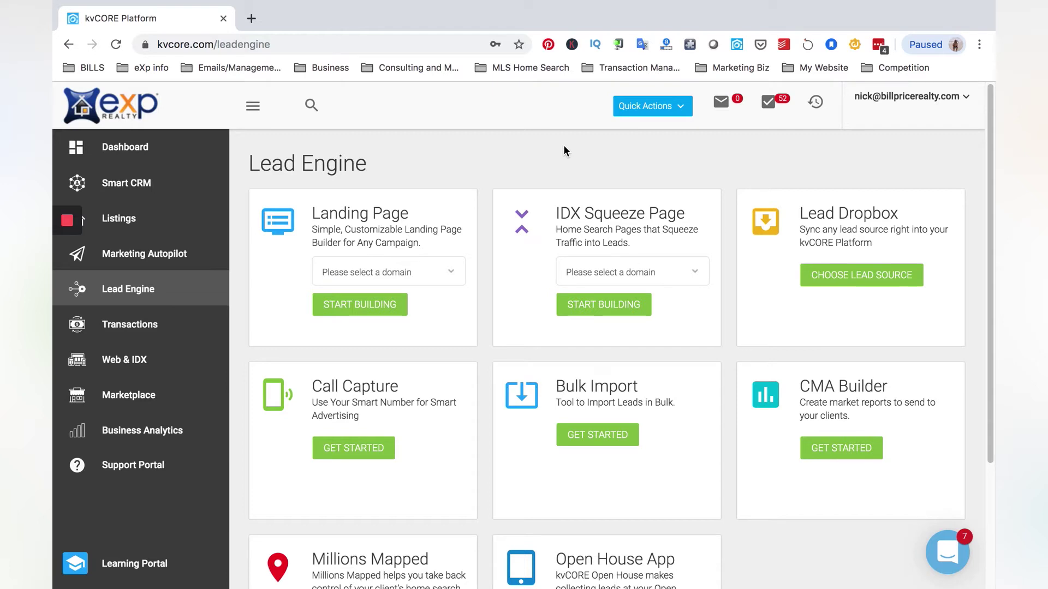
pyautogui.click(927, 97)
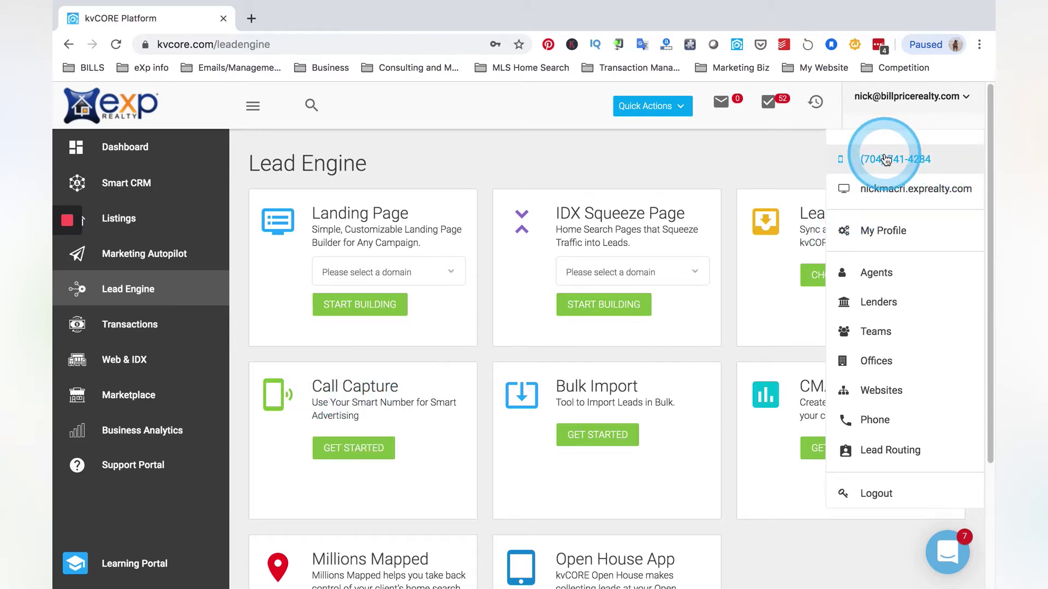
pyautogui.click(791, 153)
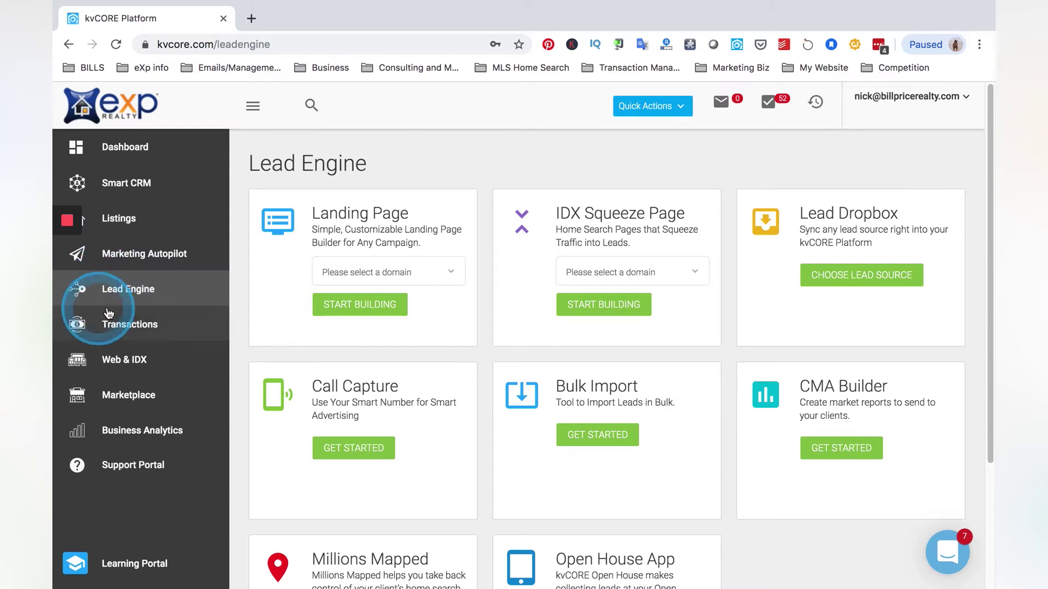
# - Scroll to the Call Capture card and open its smart number tools
pyautogui.scroll(-1, 295, 389)
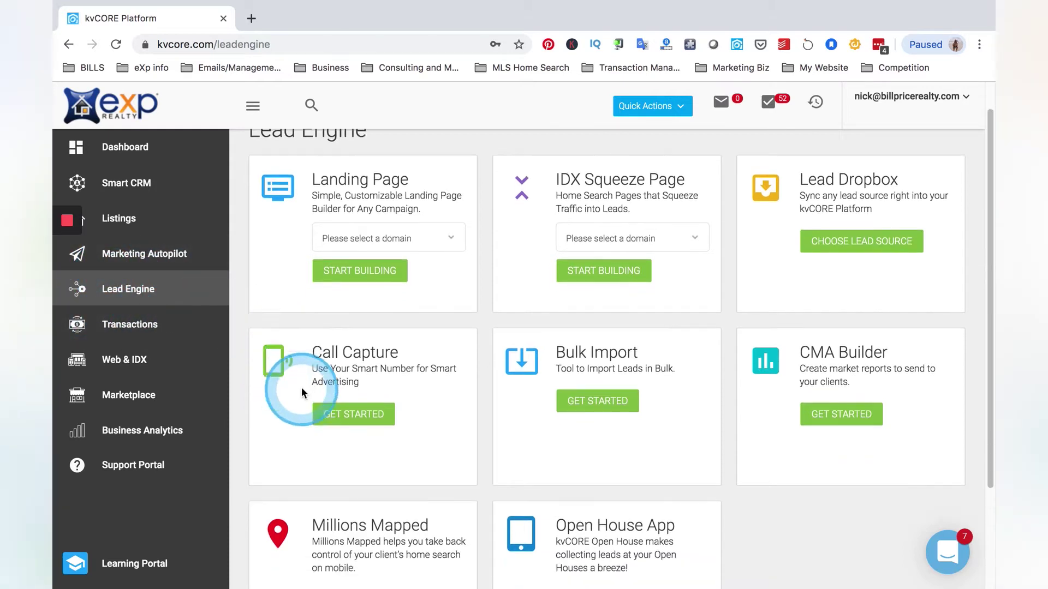
pyautogui.scroll(-3, 290, 431)
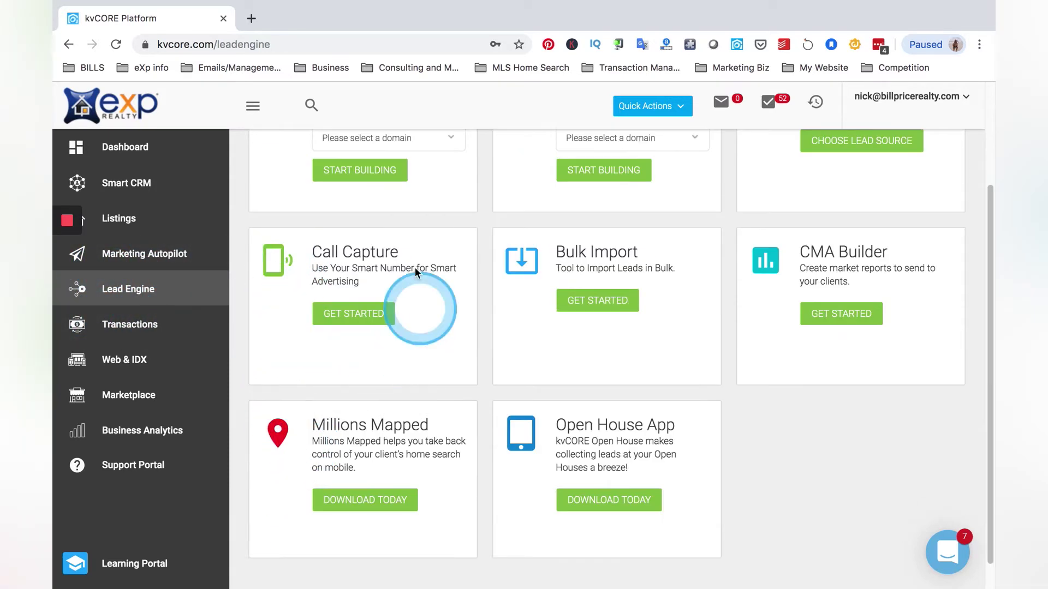
pyautogui.click(331, 313)
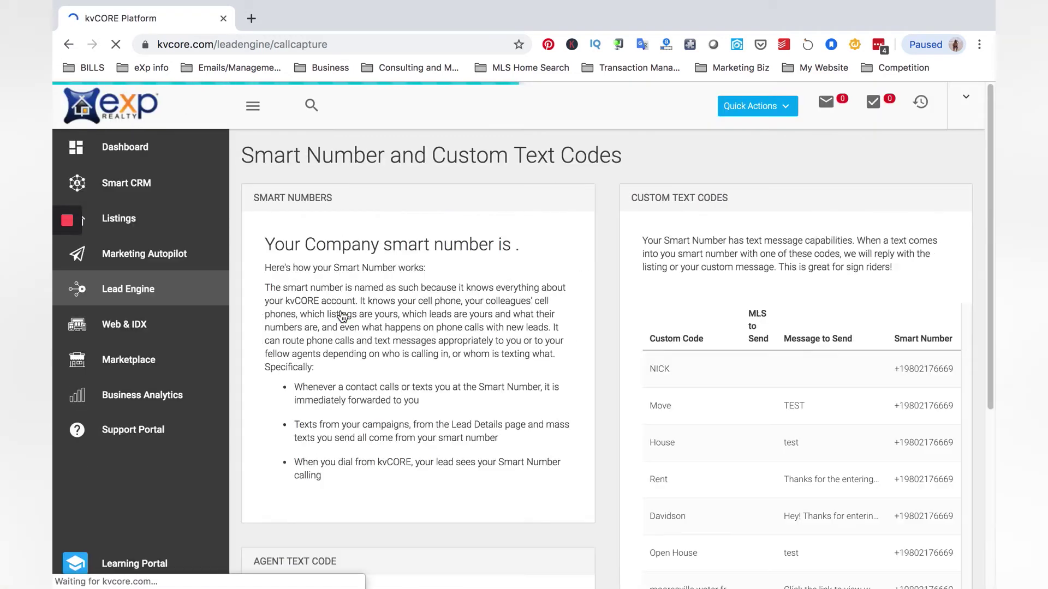
pyautogui.click(333, 312)
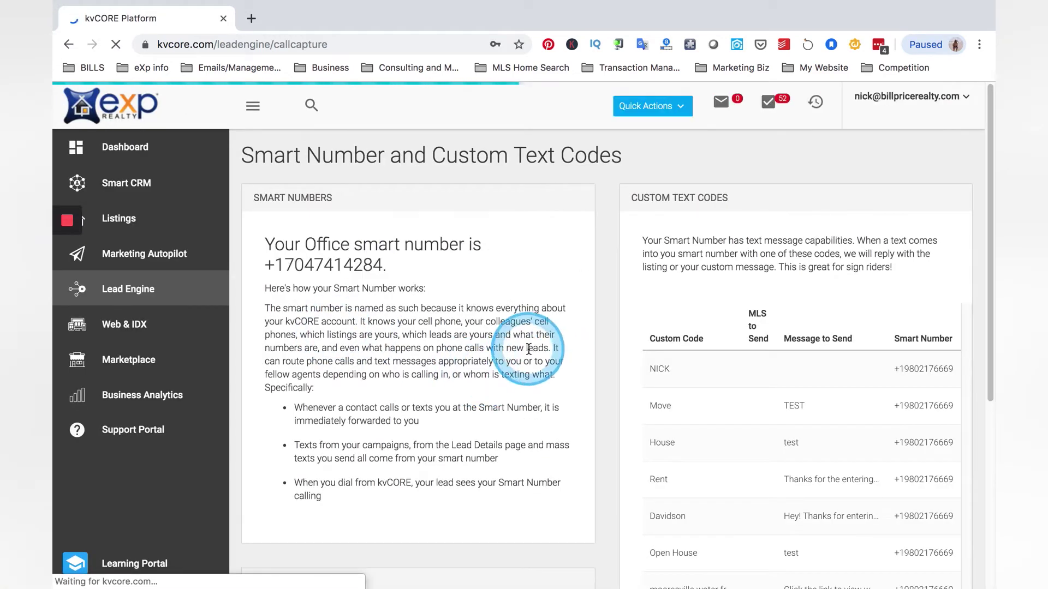
pyautogui.click(543, 333)
# - Scroll through the Smart Number page to review the personal and custom text codes
pyautogui.scroll(-2, 543, 333)
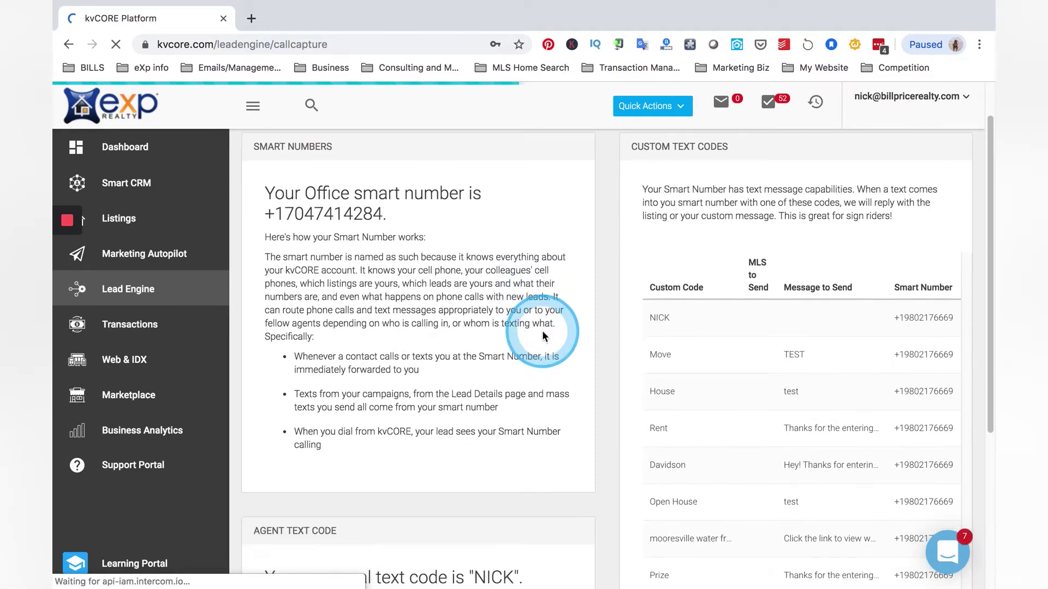
pyautogui.scroll(-1, 543, 336)
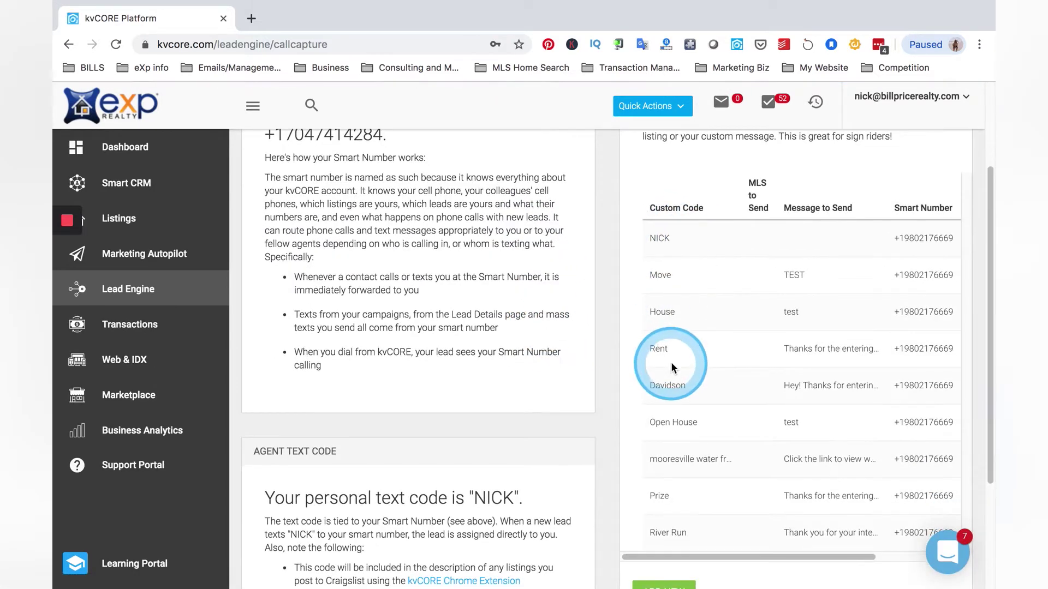
pyautogui.scroll(2, 655, 361)
pyautogui.scroll(-1, 570, 332)
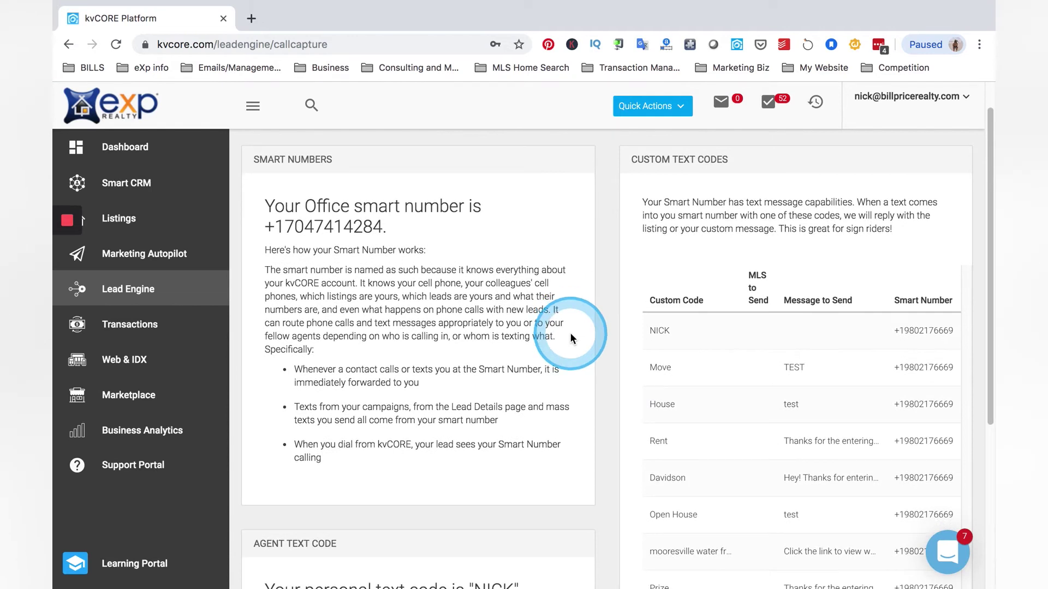
pyautogui.scroll(-2, 613, 348)
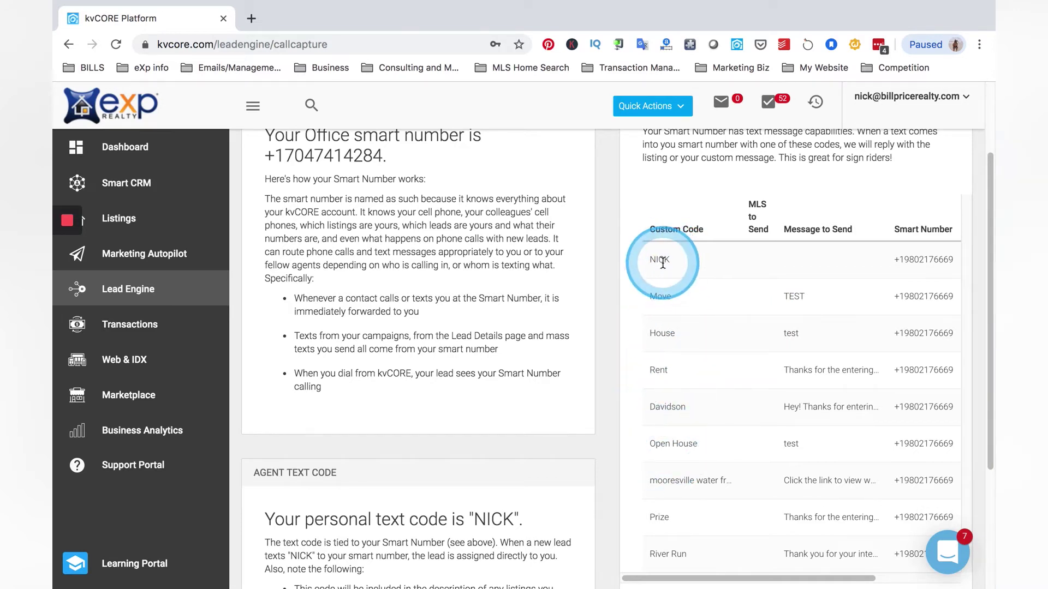
pyautogui.scroll(1, 659, 273)
pyautogui.scroll(1, 657, 270)
pyautogui.scroll(-3, 655, 269)
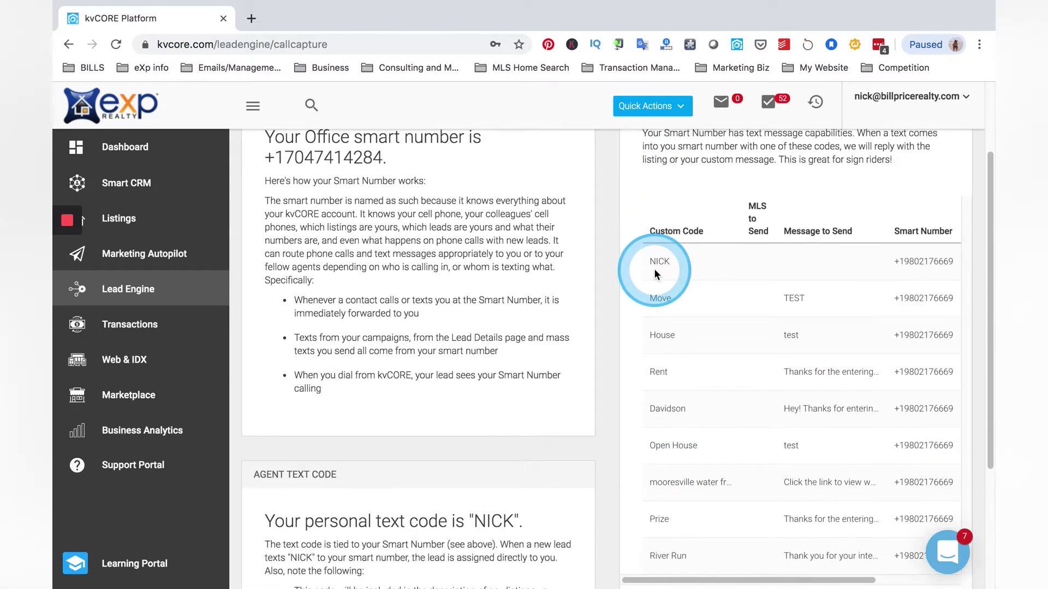
pyautogui.scroll(-1, 654, 270)
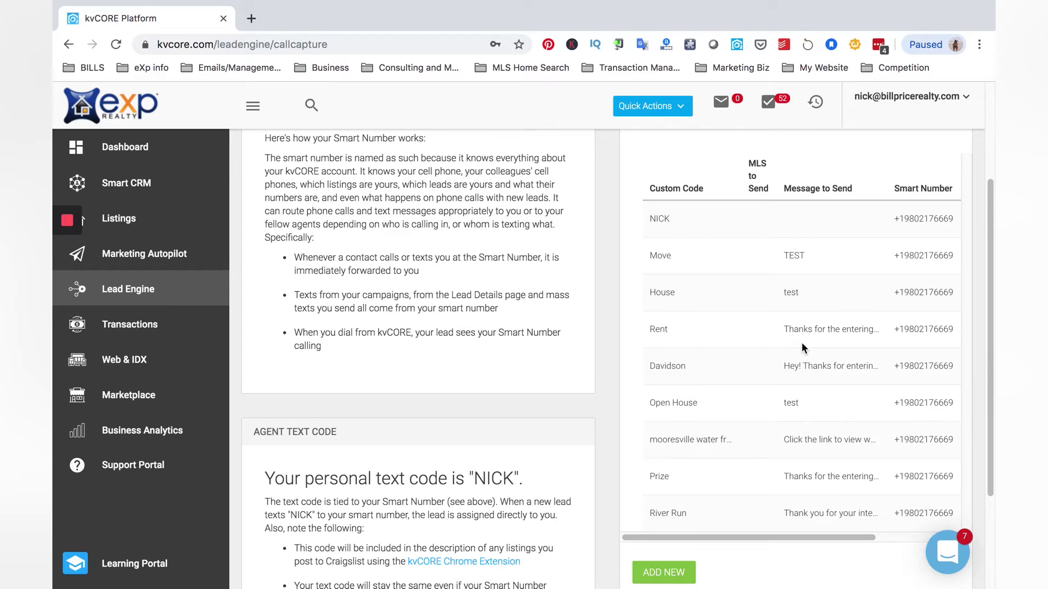
pyautogui.scroll(3, 801, 343)
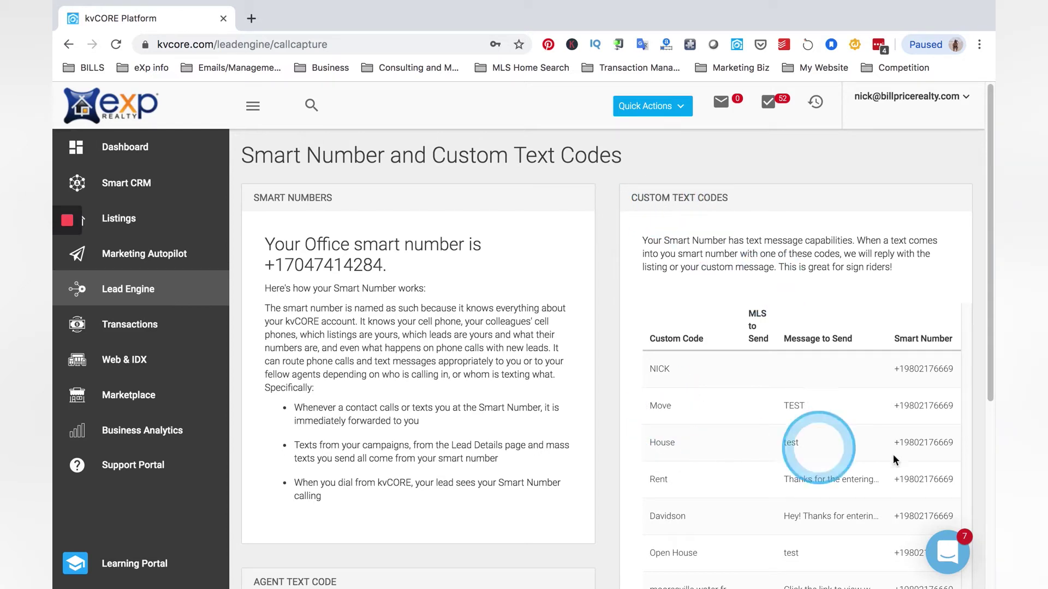
# - Scroll below the Custom Text Codes table and open the Add a Custom Text Code dialog
pyautogui.scroll(-4, 710, 310)
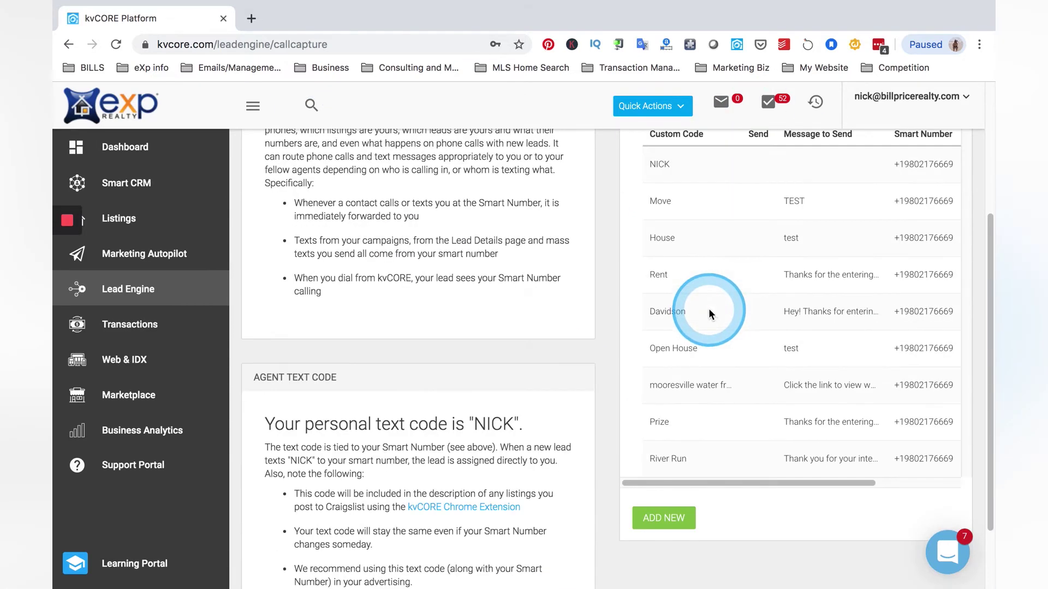
pyautogui.scroll(-1, 695, 414)
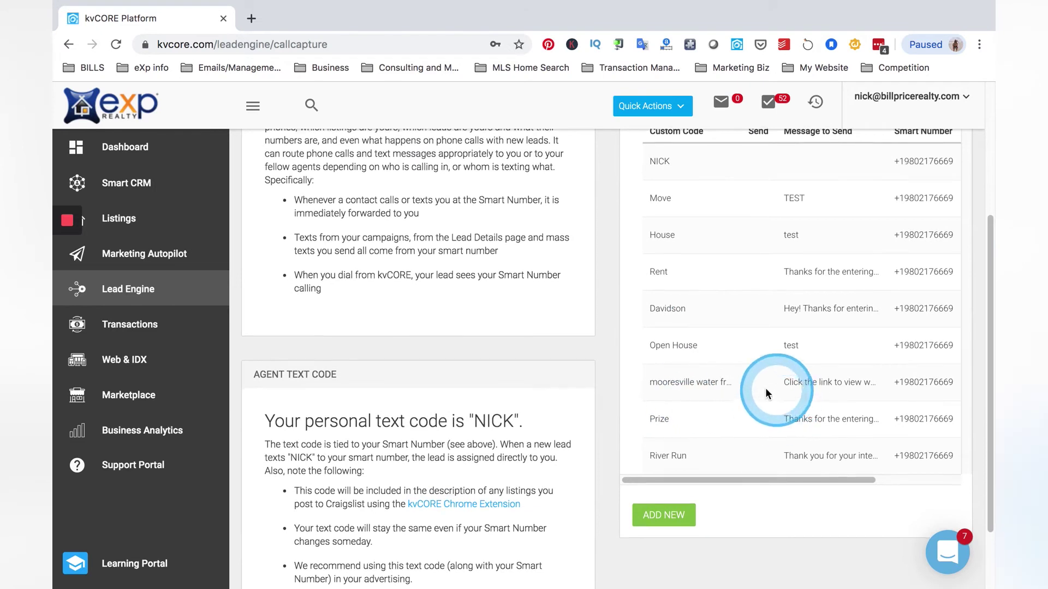
pyautogui.scroll(1, 758, 382)
pyautogui.scroll(1, 748, 374)
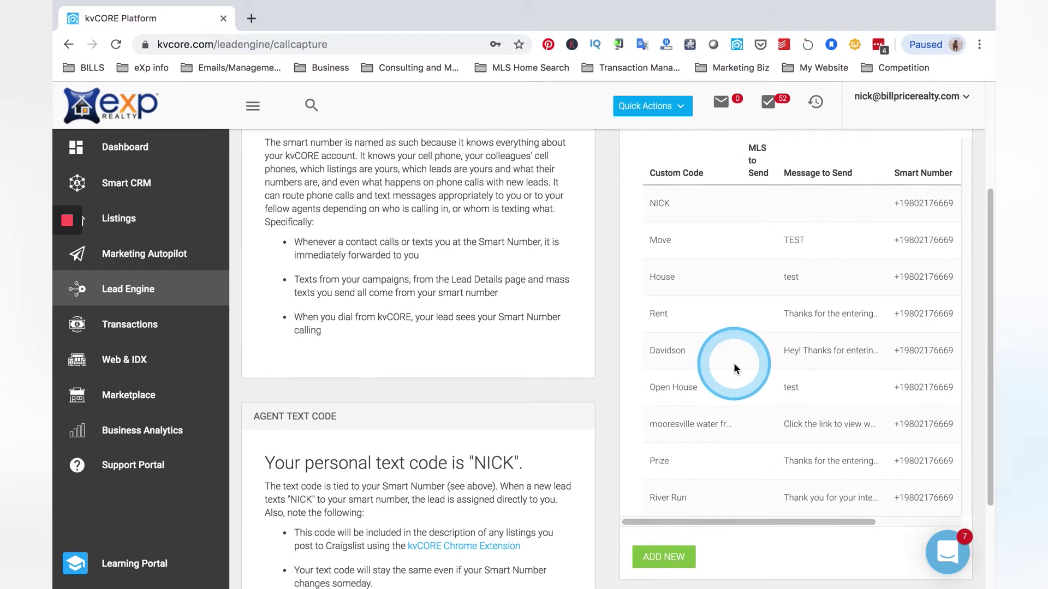
pyautogui.scroll(-1, 734, 366)
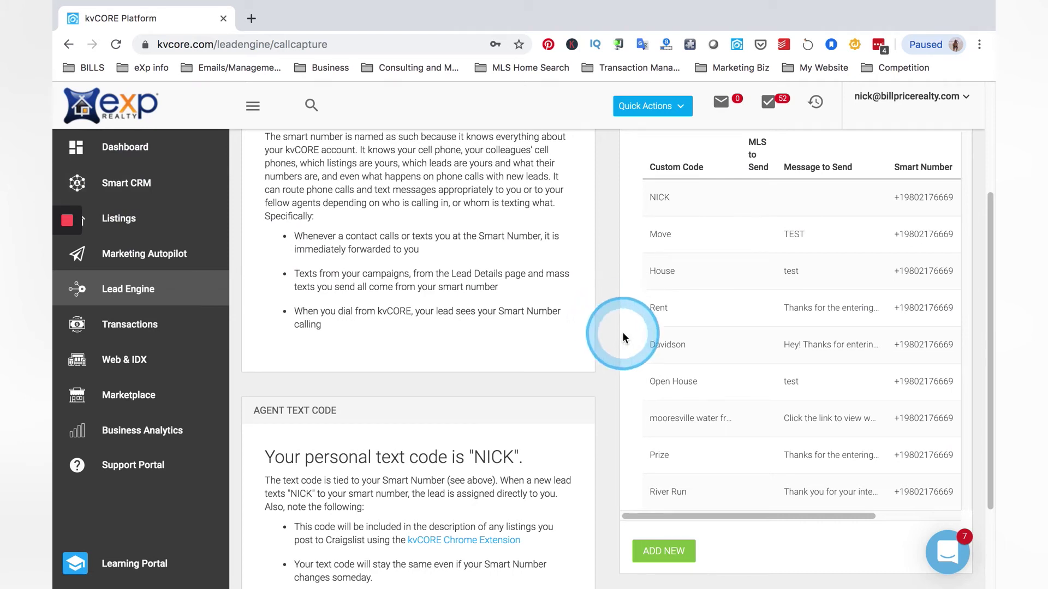
pyautogui.scroll(-2, 622, 332)
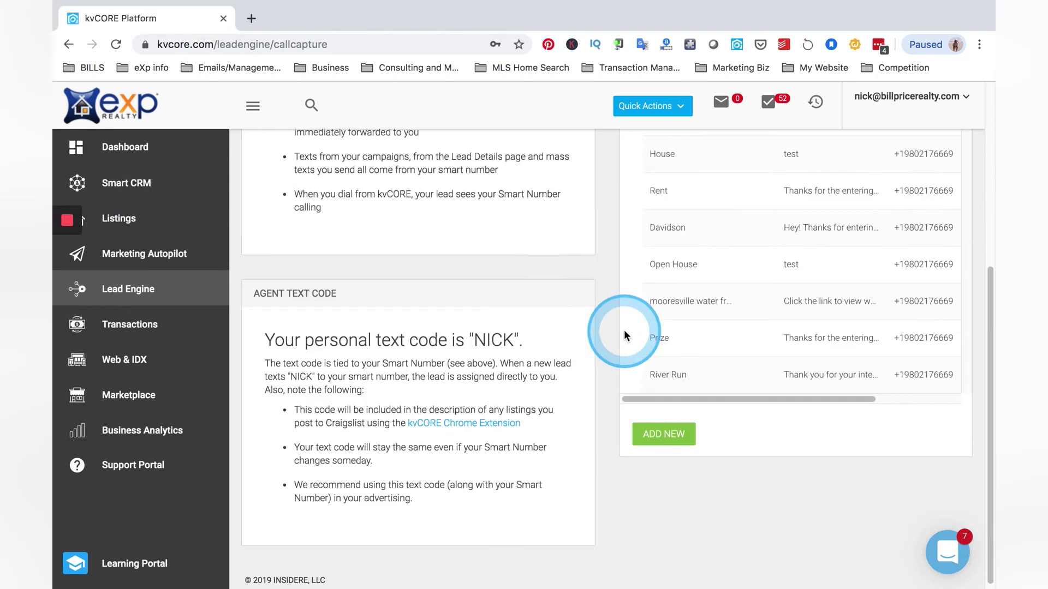
pyautogui.click(675, 431)
# - Enter 'Buy with Nick' as the custom code and move on to the MLS ID field
pyautogui.click(280, 239)
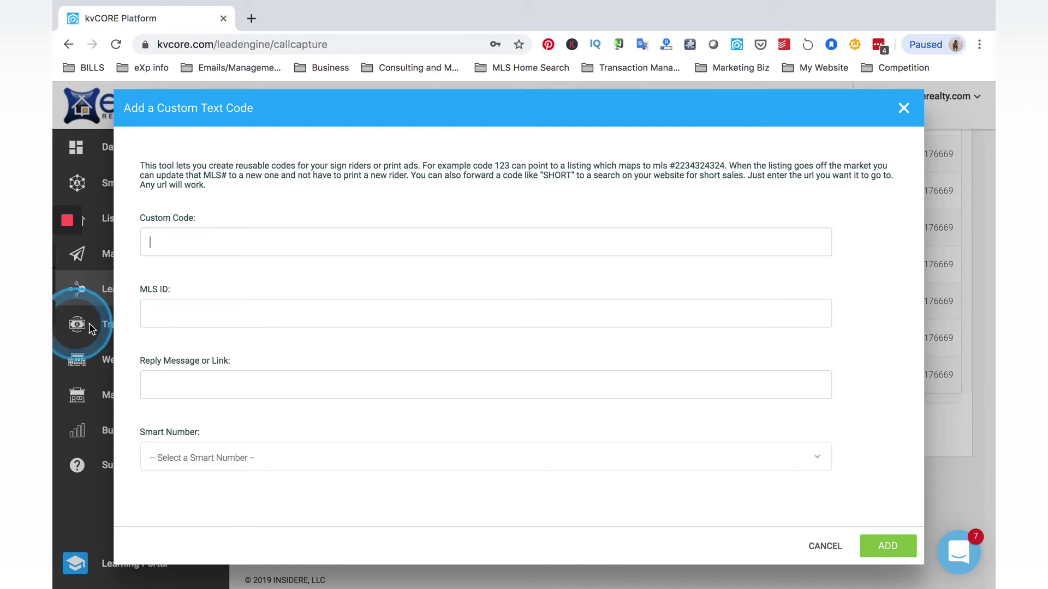
pyautogui.click(218, 457)
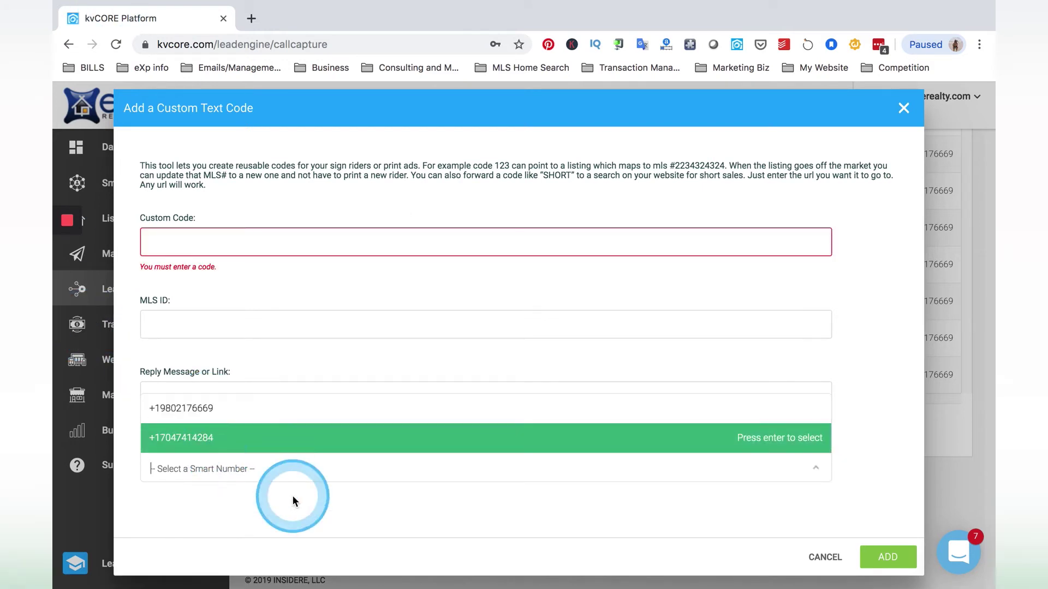
pyautogui.click(296, 508)
pyautogui.click(230, 242)
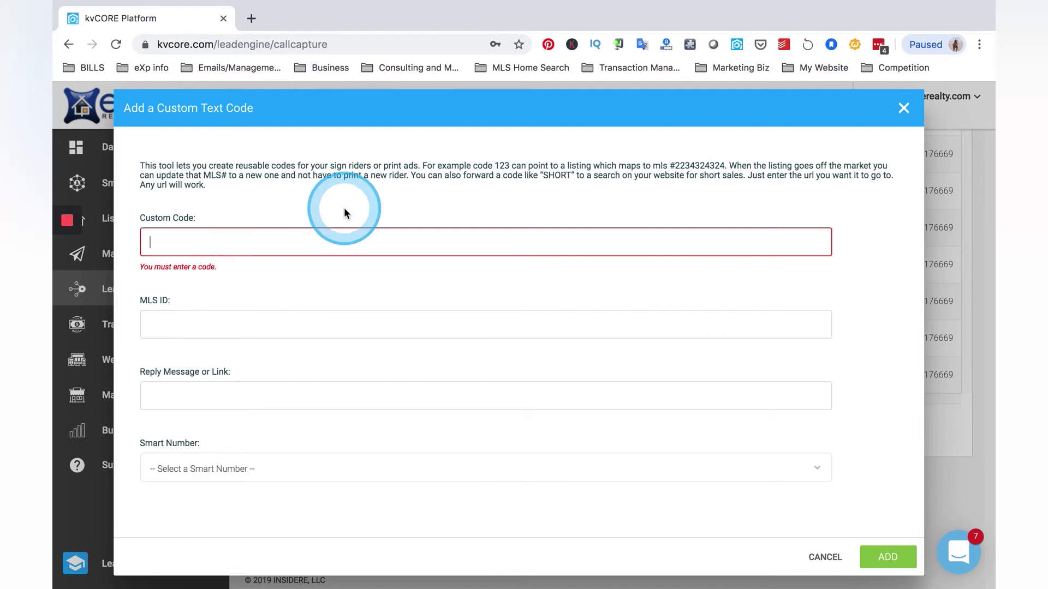
pyautogui.click(505, 202)
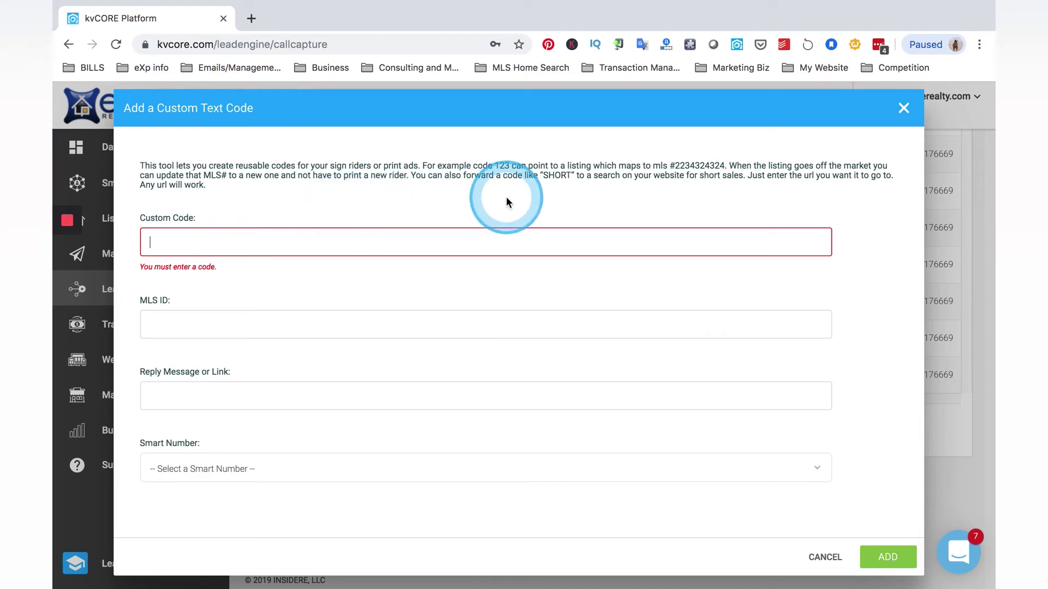
pyautogui.write('Buy')
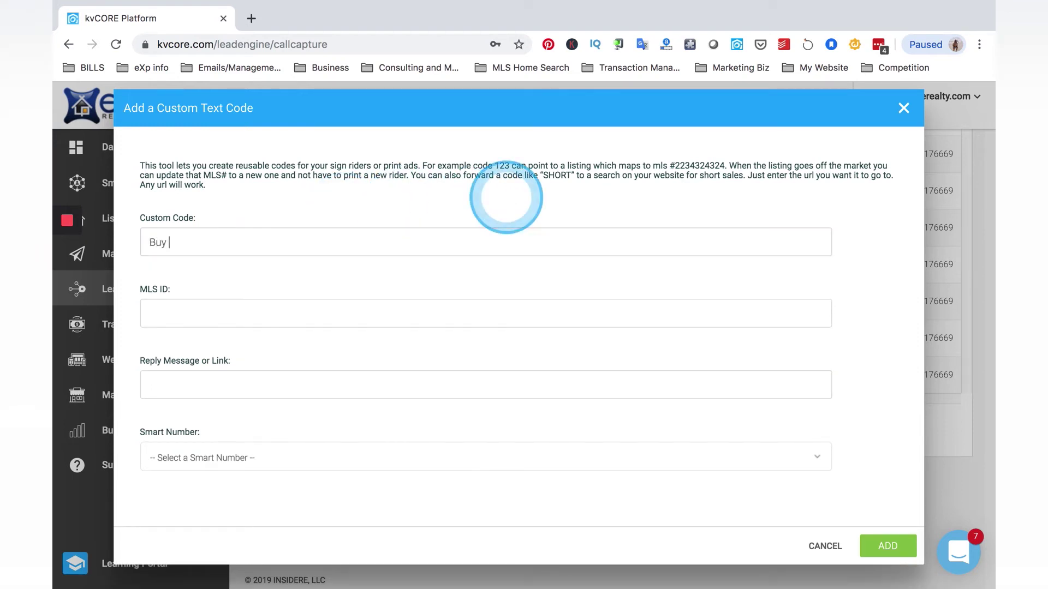
pyautogui.write(' with Nick')
pyautogui.press('Tab')
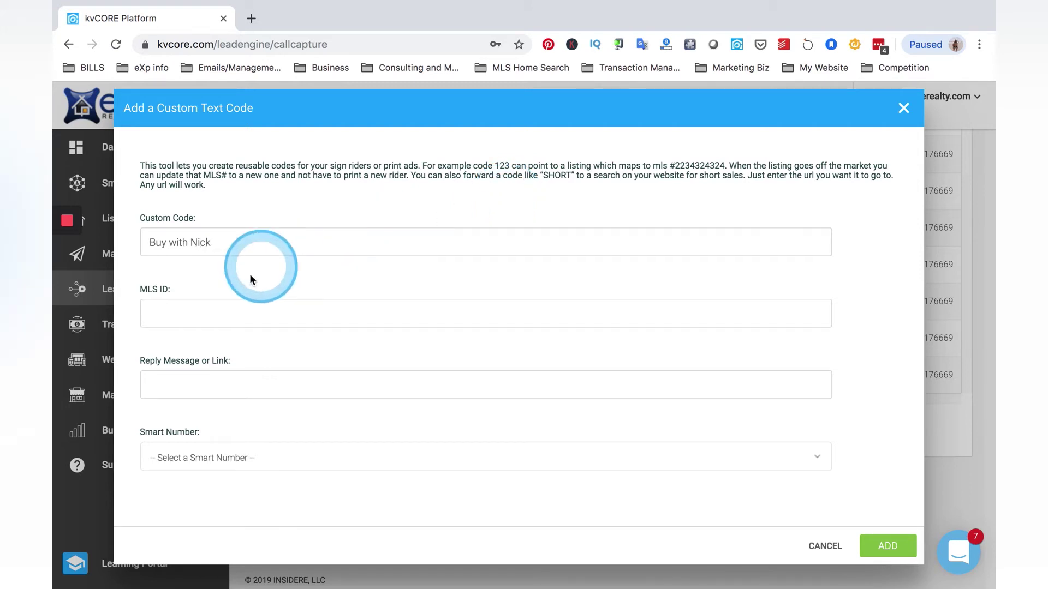
pyautogui.moveTo(143, 289); pyautogui.dragTo(180, 295)
pyautogui.click(188, 285)
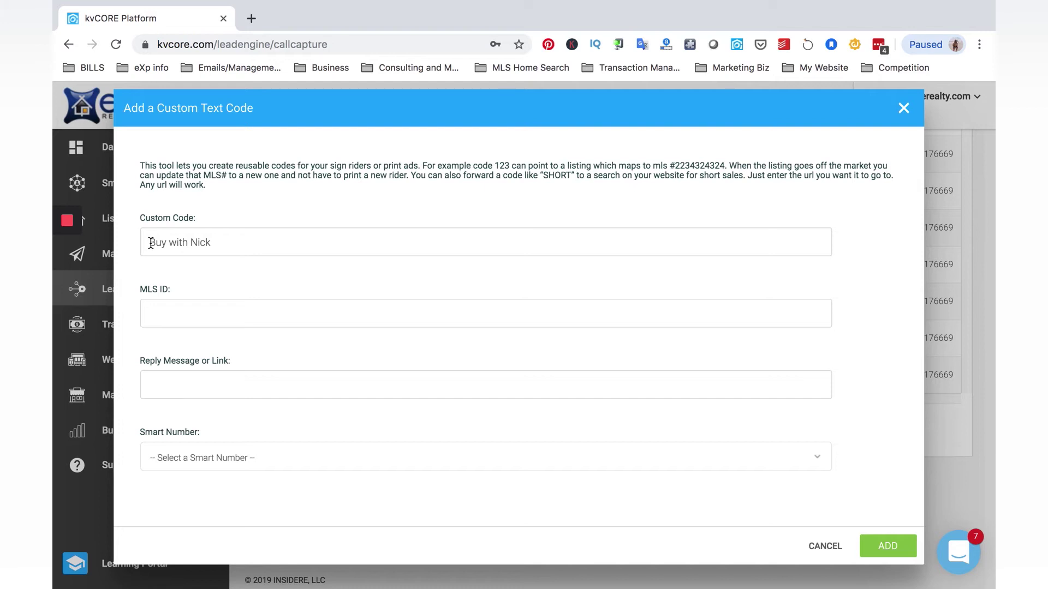
# - Discard the 'Buy with Nick' draft and reopen an empty custom text code form
pyautogui.click(161, 307)
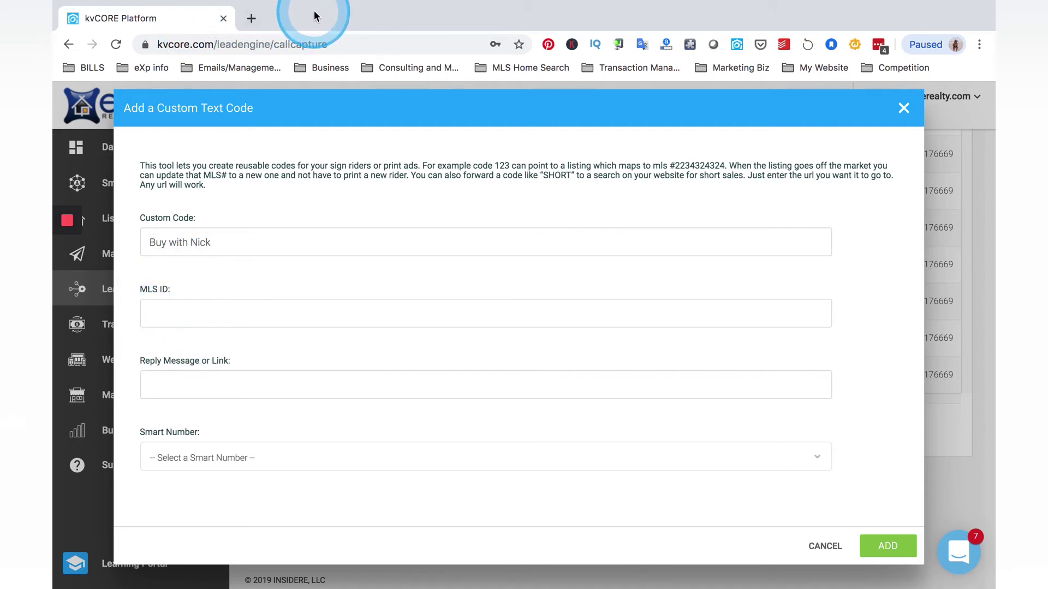
pyautogui.click(904, 108)
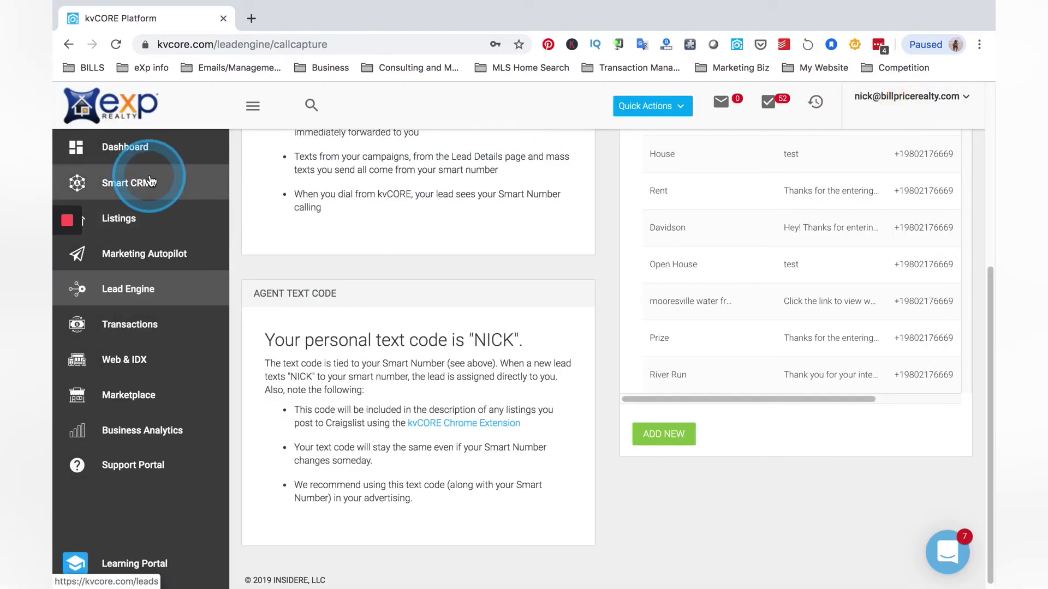
pyautogui.click(666, 433)
# - Enter 'Nic' followed by the MLS number as the code, then close the form unsaved
pyautogui.click(208, 236)
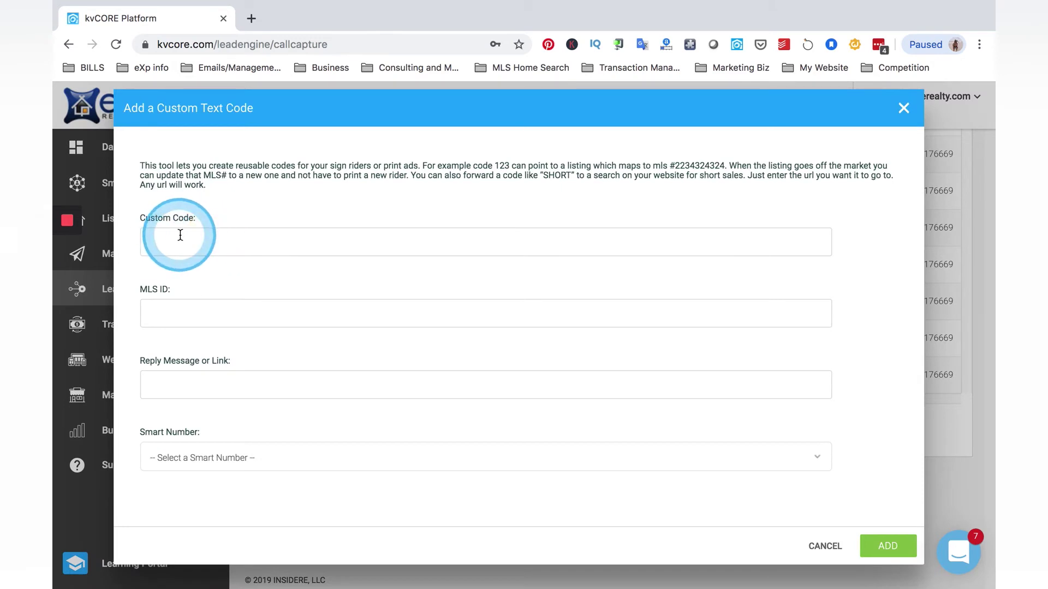
pyautogui.write('Nick')
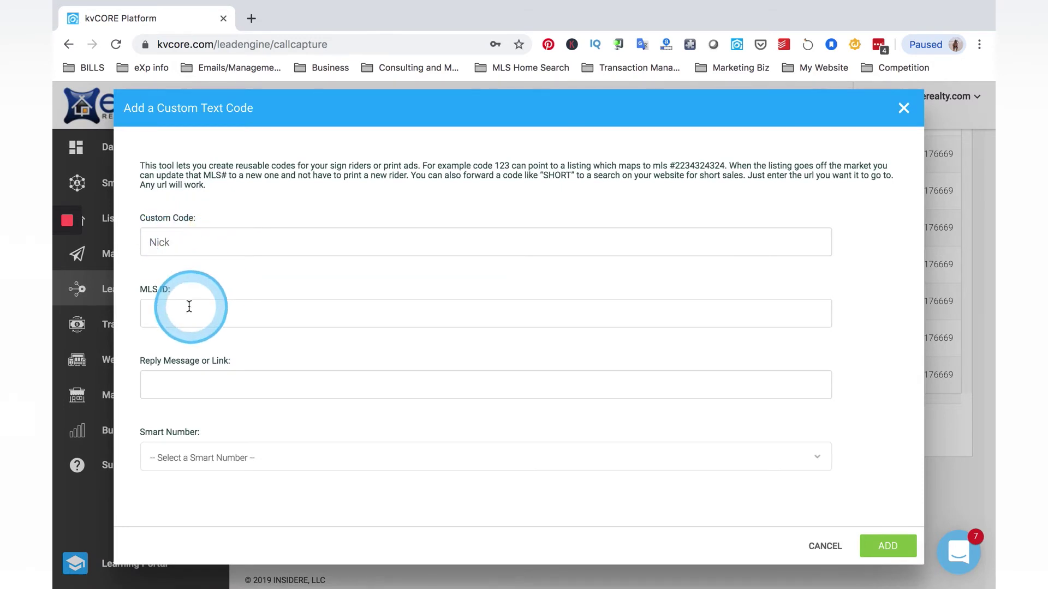
pyautogui.write('350802')
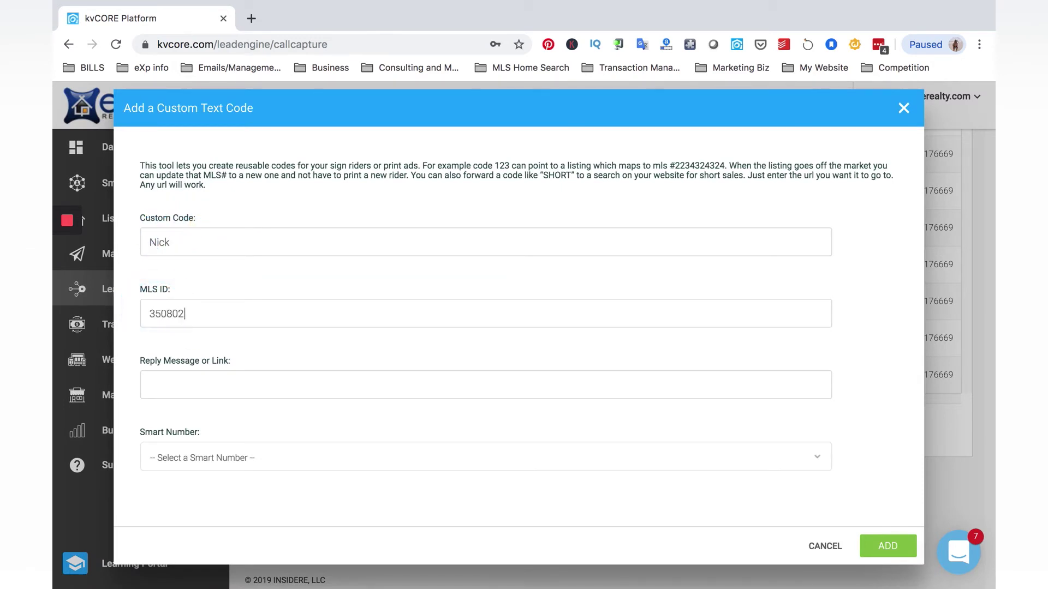
pyautogui.write('9')
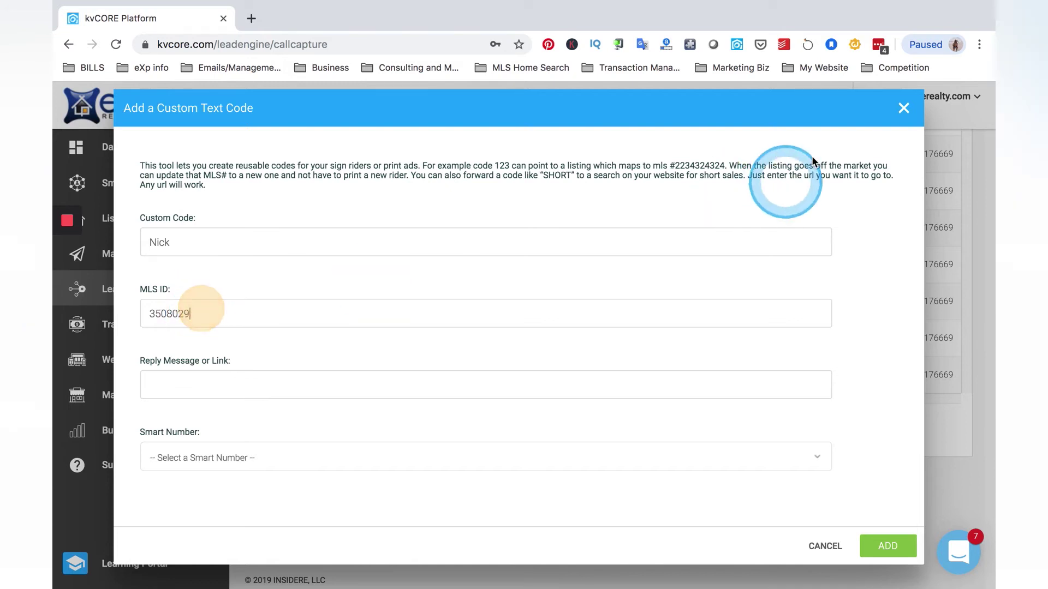
pyautogui.click(904, 109)
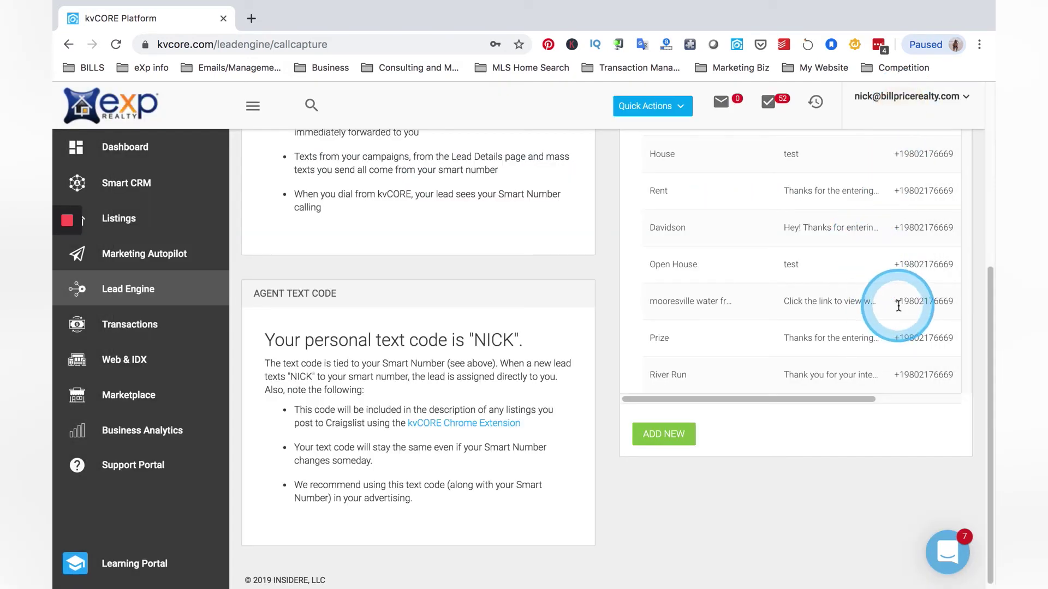
# - Reopen the Add a Custom Text Code form and select the MLS ID field
pyautogui.hscroll(3, 899, 308)
pyautogui.hscroll(-3, 895, 306)
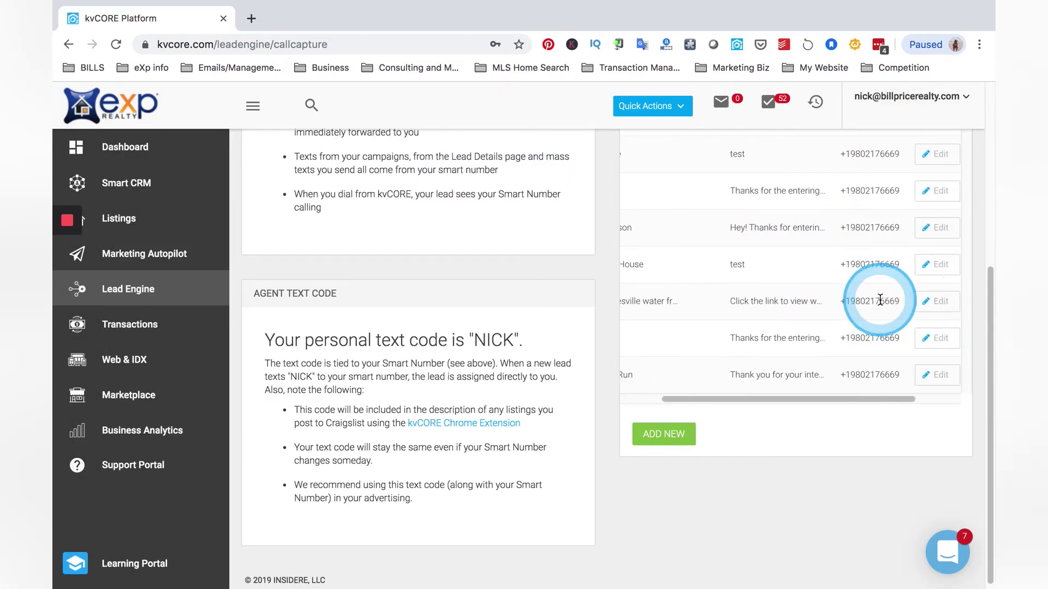
pyautogui.click(663, 434)
pyautogui.click(226, 313)
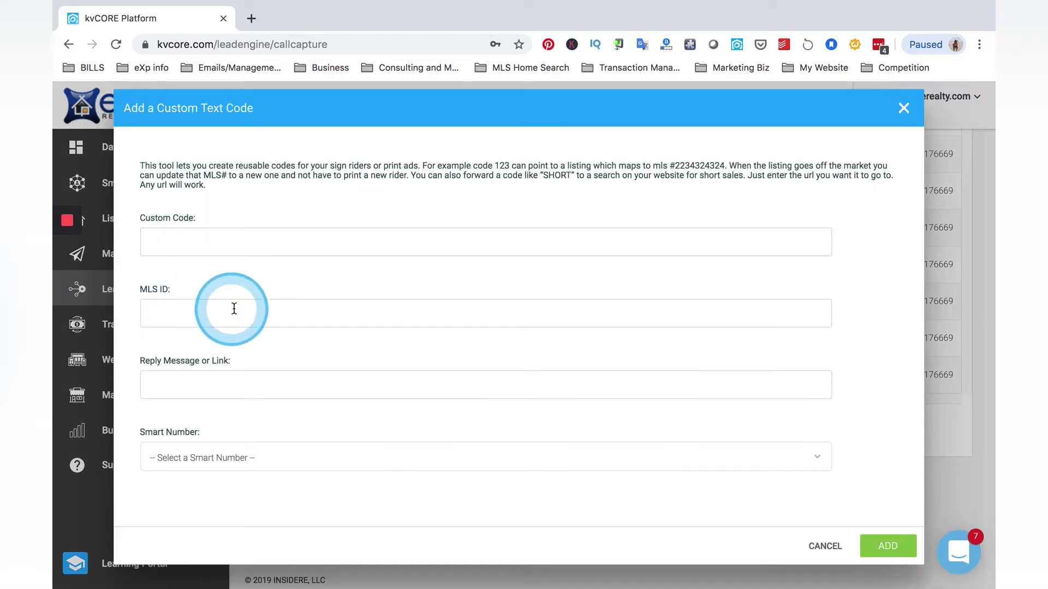
# - Try 'Nicc', 'Buy with Nic' and 'Home' as codes, then leave Custom Code empty
pyautogui.click(195, 240)
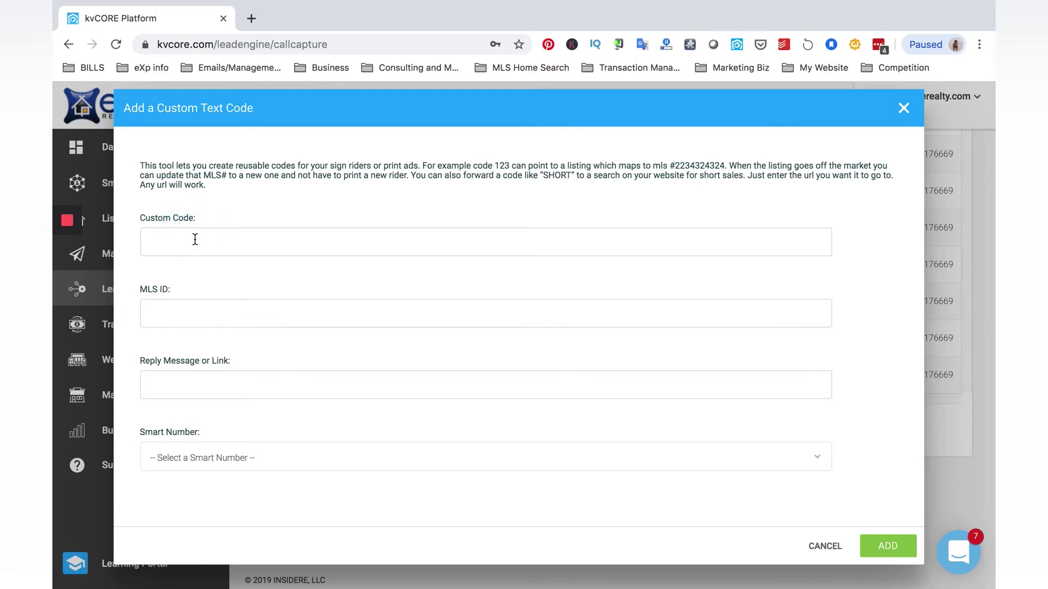
pyautogui.write('Nicc')
pyautogui.press('BackSpace')
pyautogui.press('BackSpace')
pyautogui.press('BackSpace')
pyautogui.press('BackSpace')
pyautogui.write('Buy with Nic')
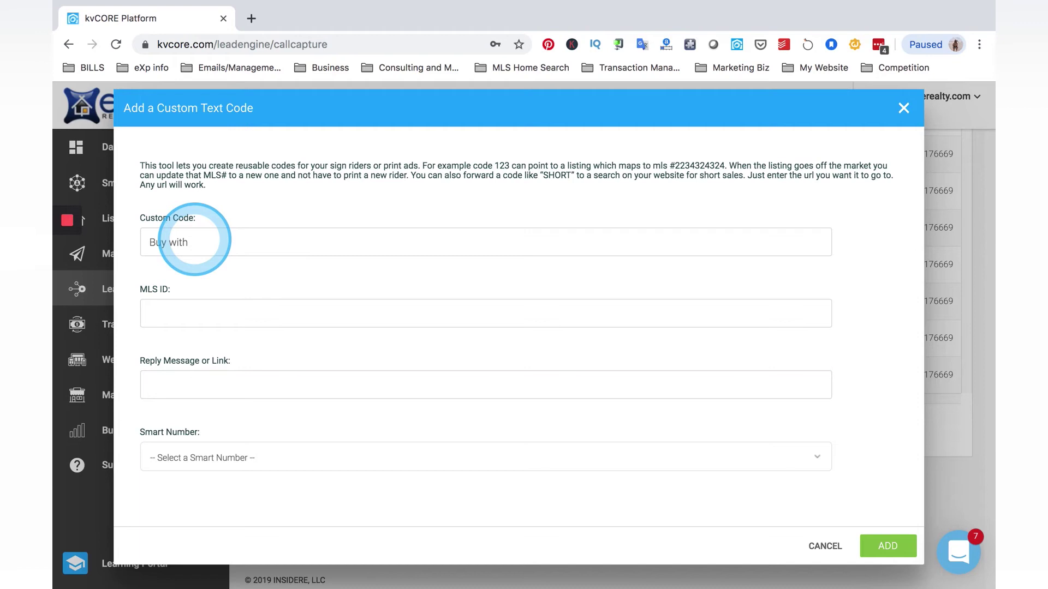
pyautogui.press('BackSpace')
pyautogui.press('BackSpace')
pyautogui.press('BackSpace')
pyautogui.press('BackSpace')
pyautogui.press('BackSpace')
pyautogui.press('BackSpace')
pyautogui.press('BackSpace')
pyautogui.press('BackSpace')
pyautogui.write('Home')
pyautogui.press('BackSpace')
pyautogui.press('BackSpace')
pyautogui.press('BackSpace')
pyautogui.press('BackSpace')
pyautogui.press('BackSpace')
pyautogui.press('BackSpace')
pyautogui.press('BackSpace')
pyautogui.click(220, 208)
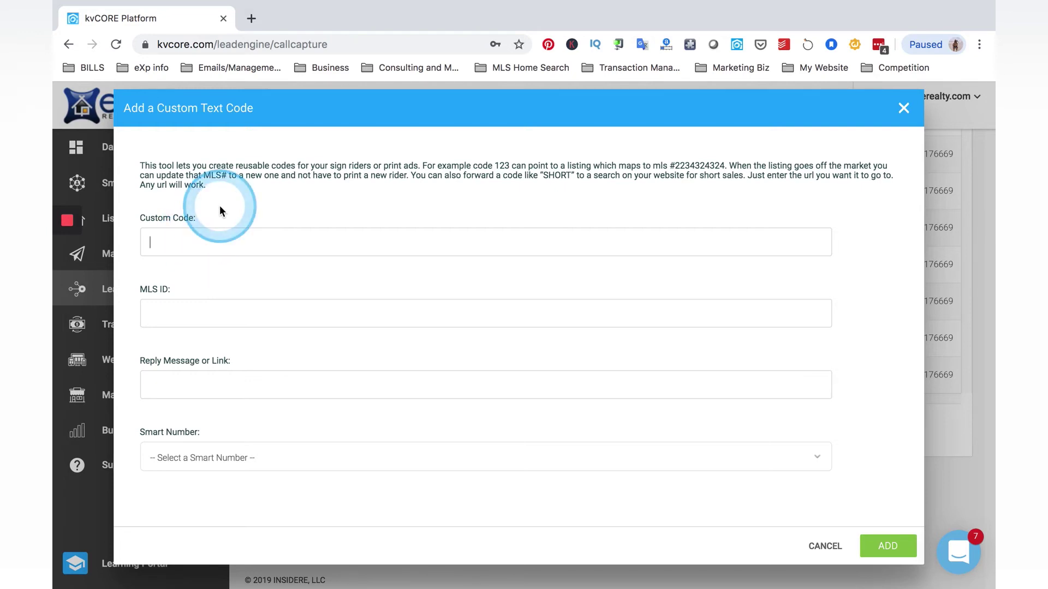
pyautogui.click(200, 321)
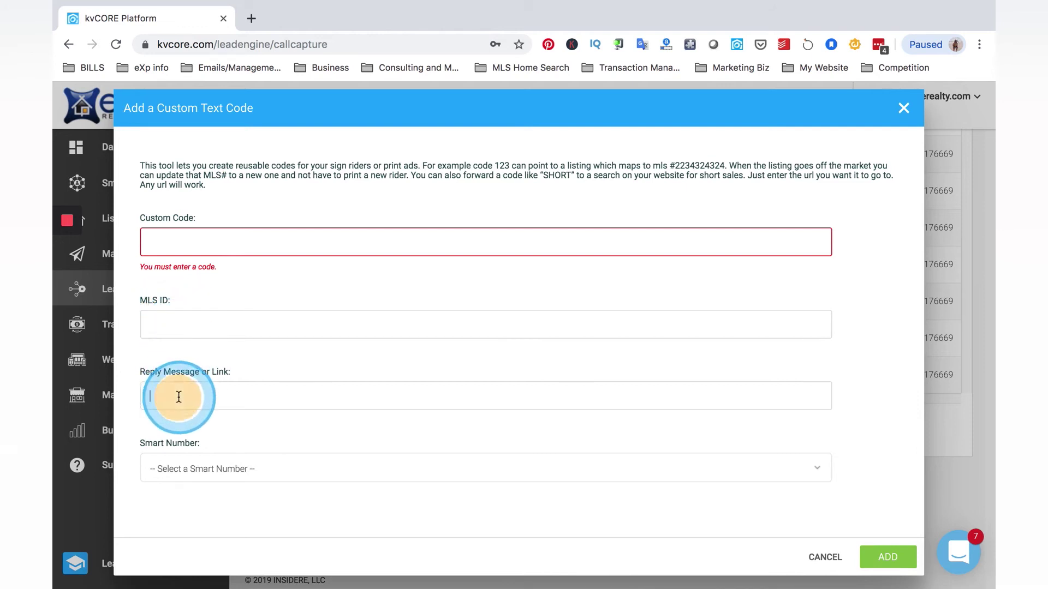
# - Write the reply 'Hey thanks for showing interest in 123 main street... view more information here --->'
pyautogui.click(210, 388)
pyautogui.write('Hey ')
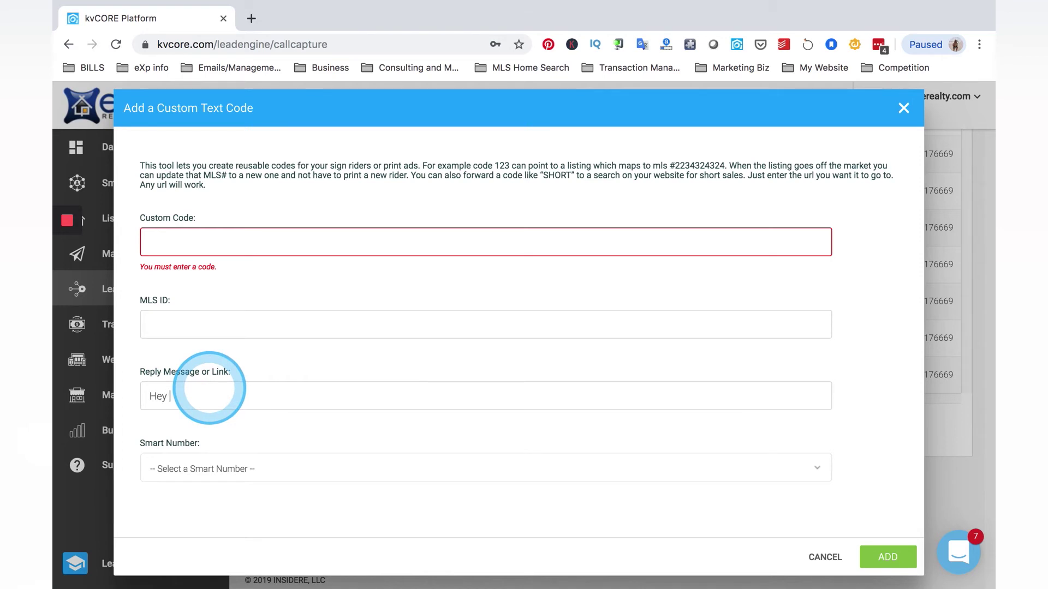
pyautogui.write('thanks for showing interest in 123 main street')
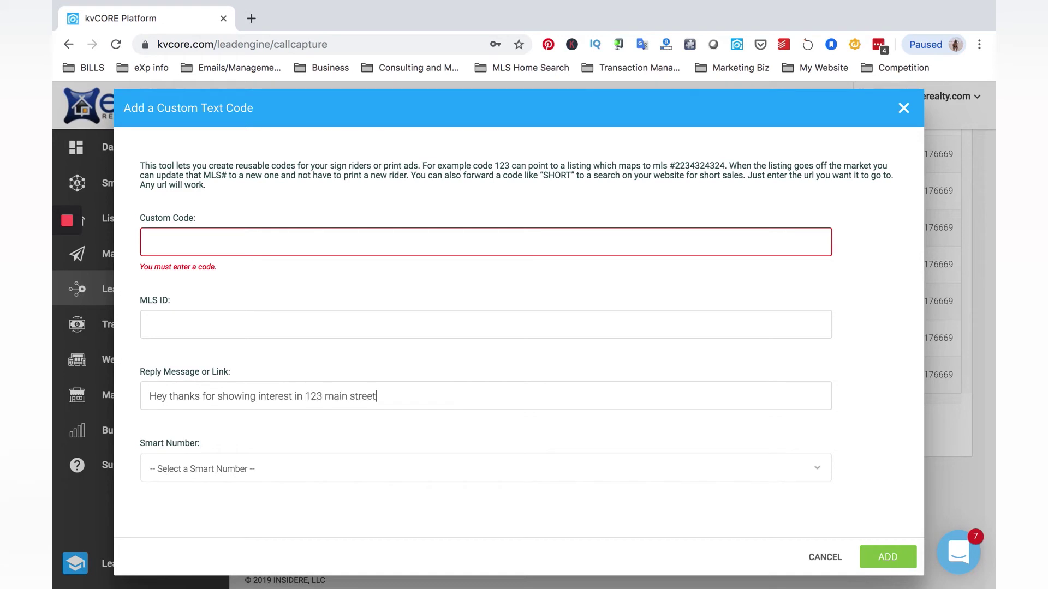
pyautogui.click(209, 388)
pyautogui.write('street...')
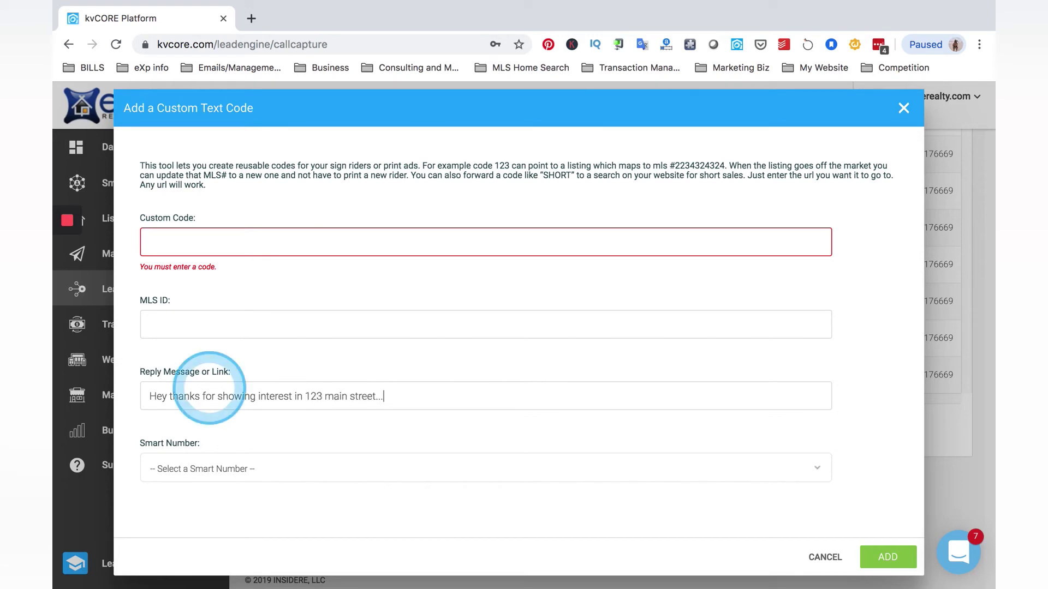
pyautogui.write(' view mo')
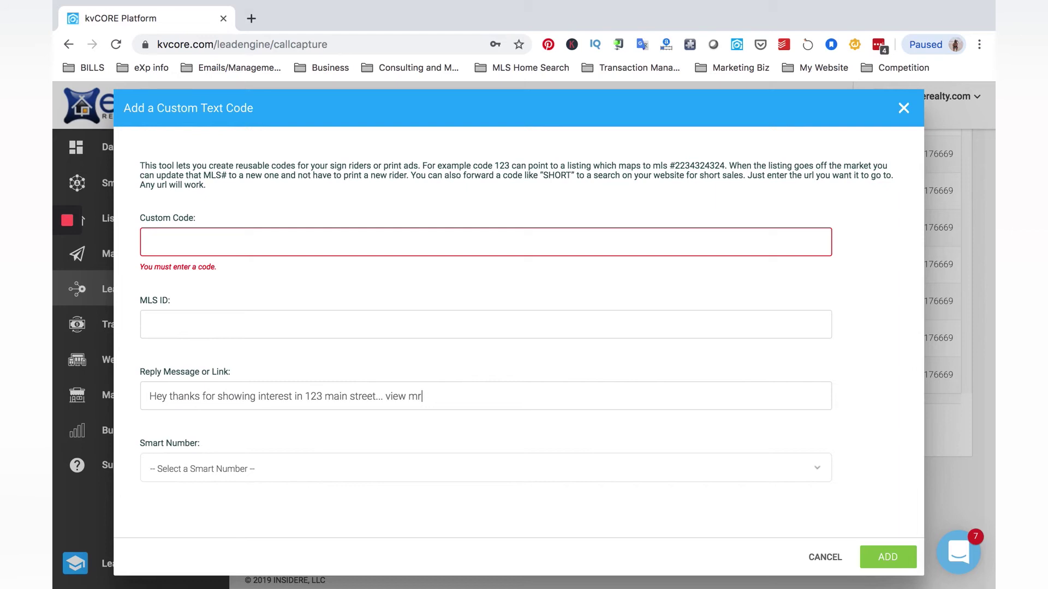
pyautogui.write('re information here --->')
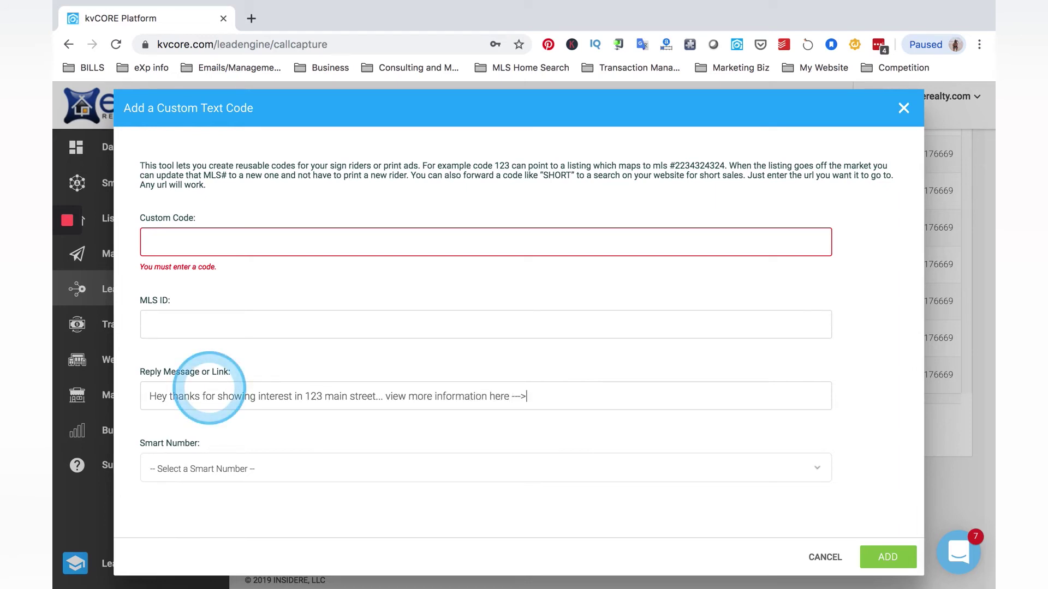
pyautogui.write('Lead Generation 1.4: Posting to Facebook/Social Media')
pyautogui.hotkey('ctrl', 'z')
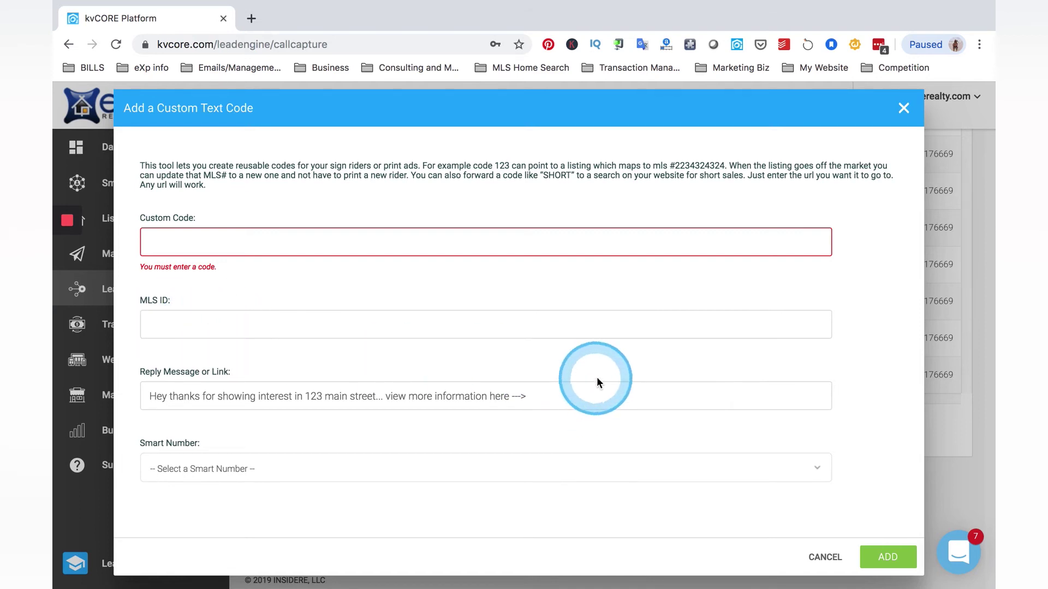
# - Select the office smart number, set the custom code to 'Nick', and save it
pyautogui.click(280, 468)
pyautogui.click(234, 409)
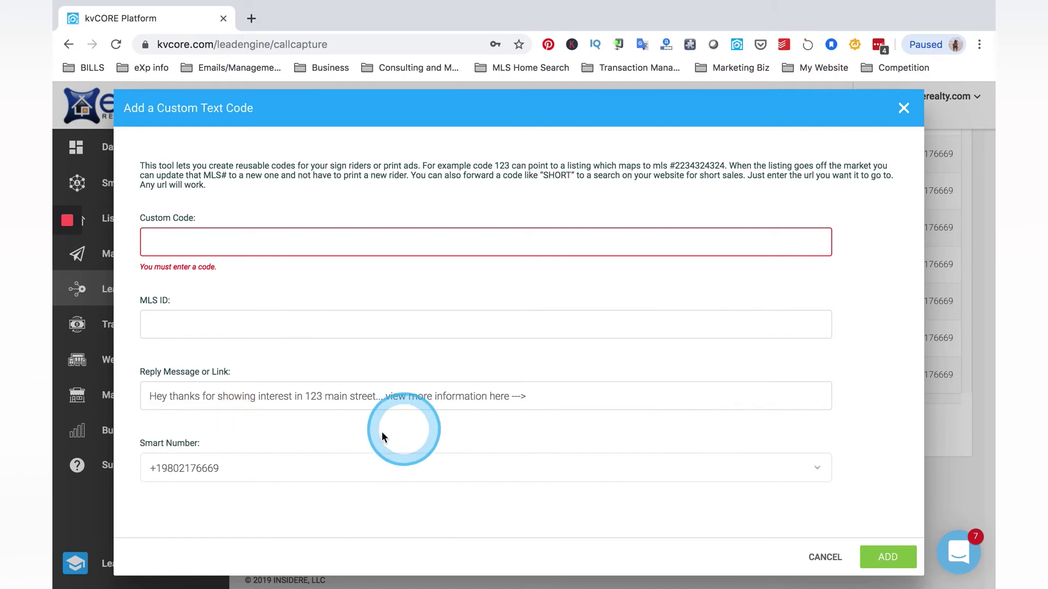
pyautogui.click(304, 467)
pyautogui.click(222, 437)
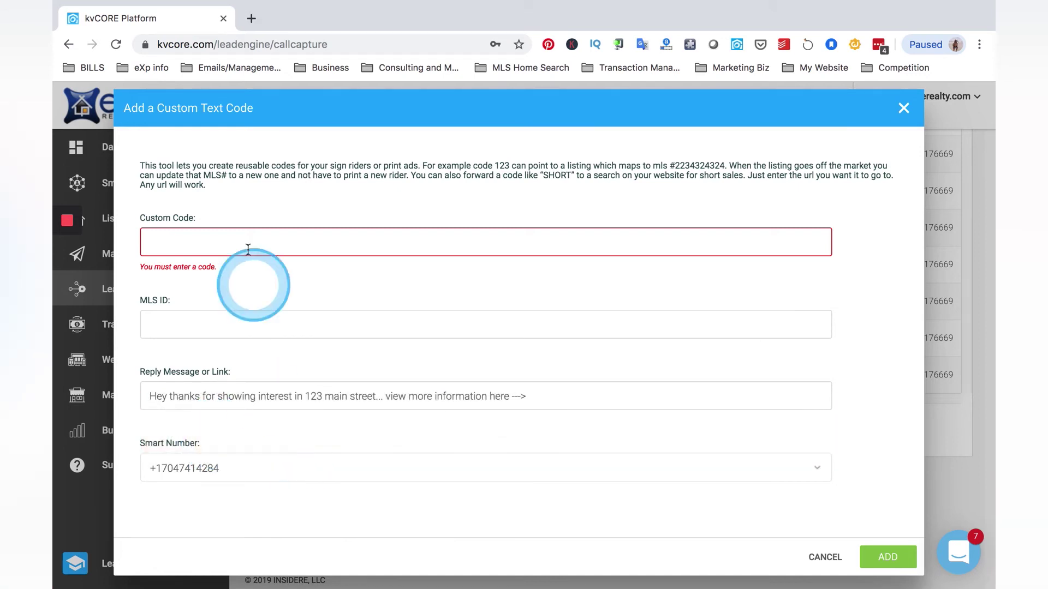
pyautogui.click(213, 240)
pyautogui.write('Nick')
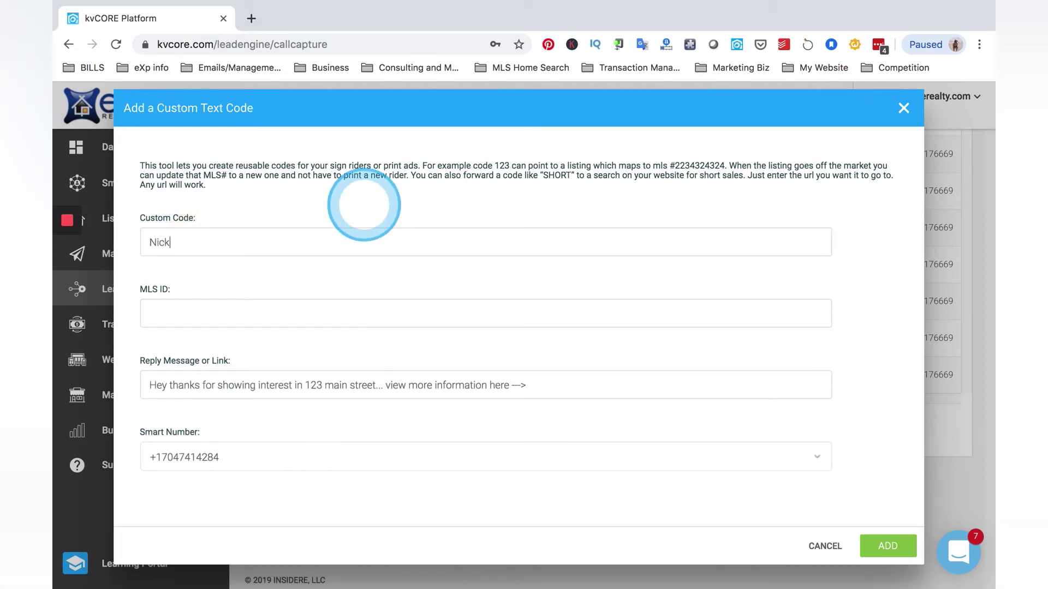
pyautogui.press('Tab')
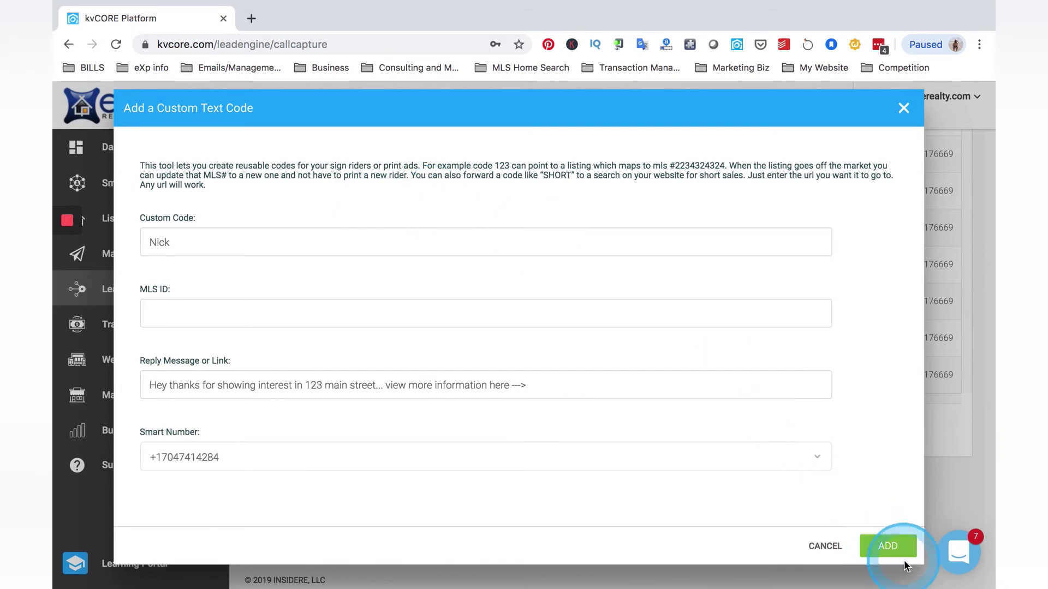
pyautogui.click(891, 550)
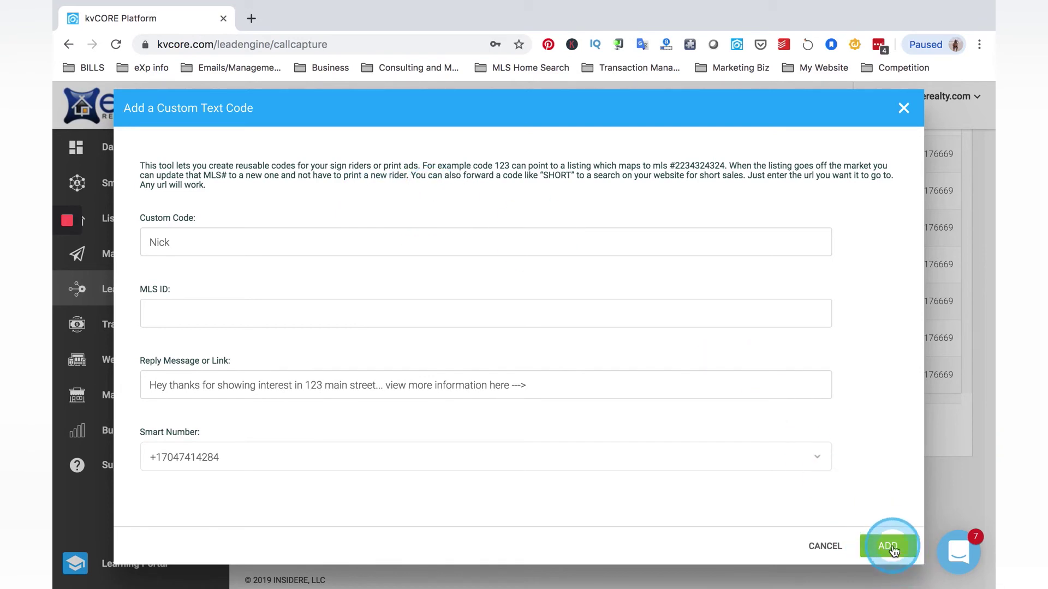
pyautogui.scroll(1, 673, 401)
pyautogui.scroll(1, 676, 398)
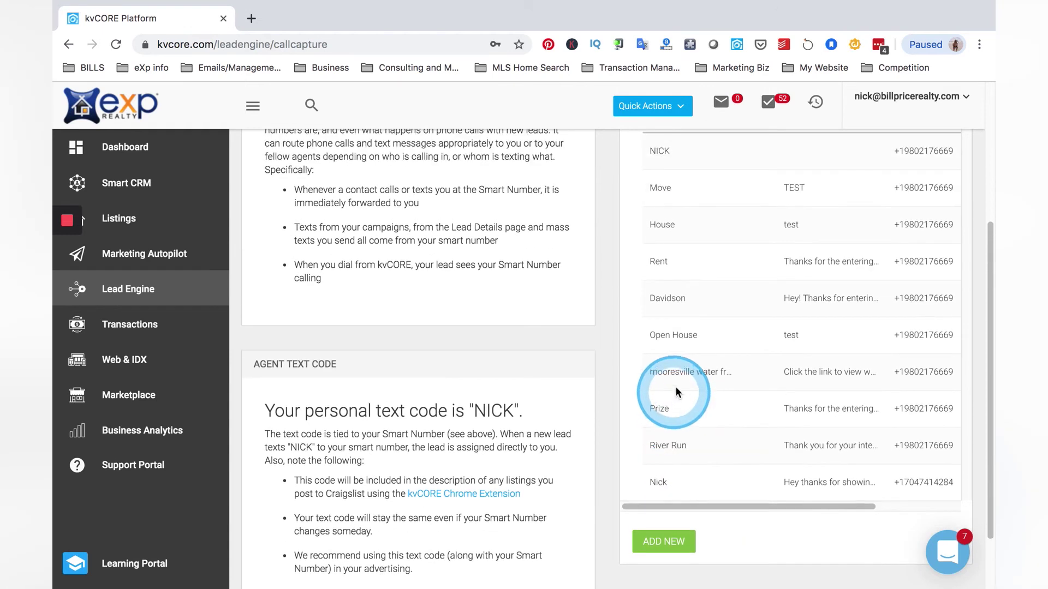
pyautogui.scroll(1, 694, 230)
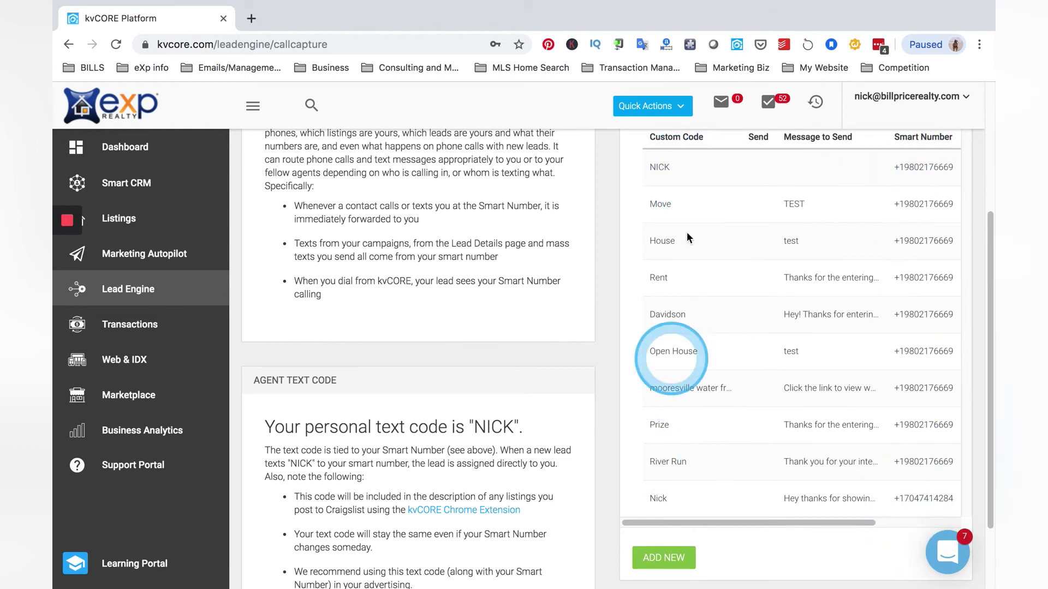
pyautogui.scroll(-2, 620, 427)
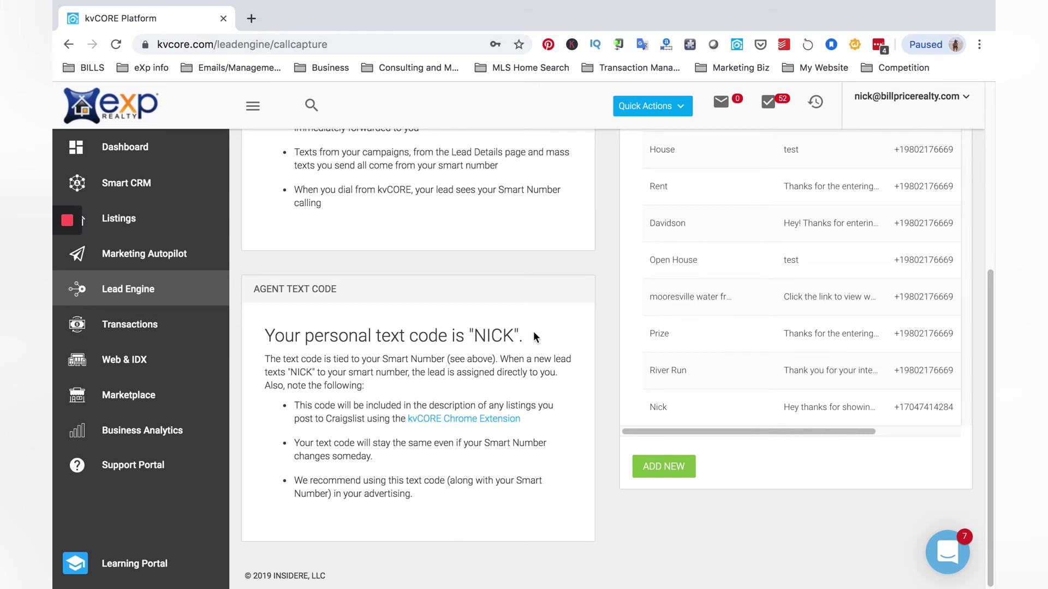
pyautogui.scroll(4, 655, 355)
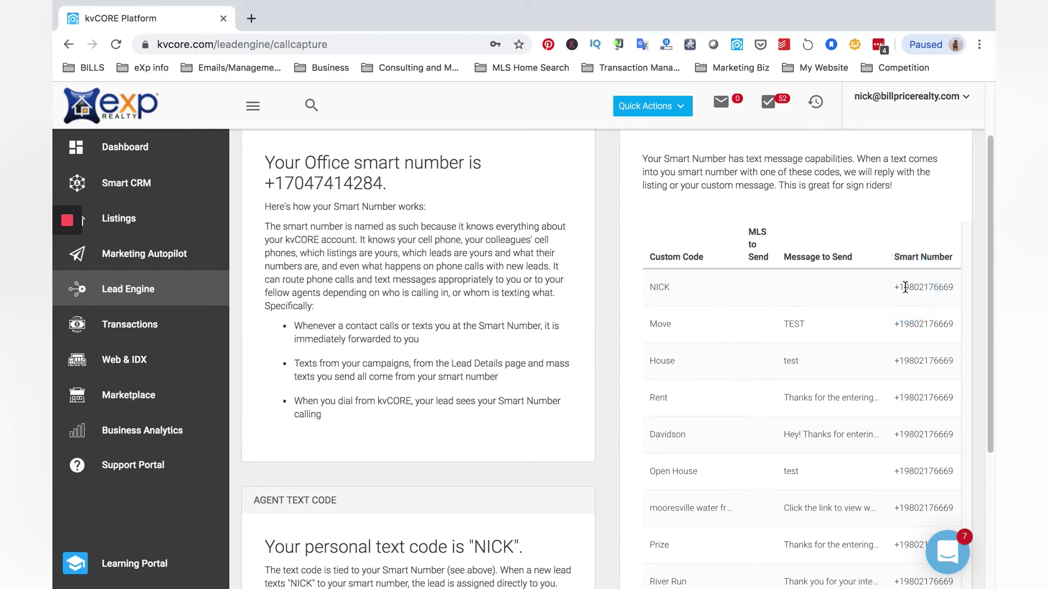
pyautogui.click(905, 287)
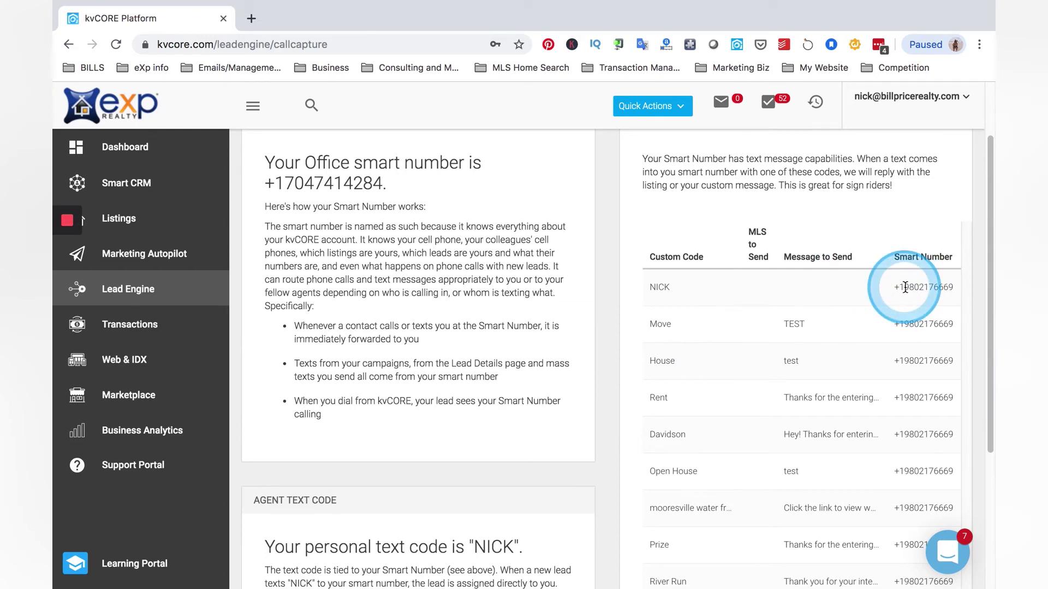
pyautogui.scroll(-1, 871, 300)
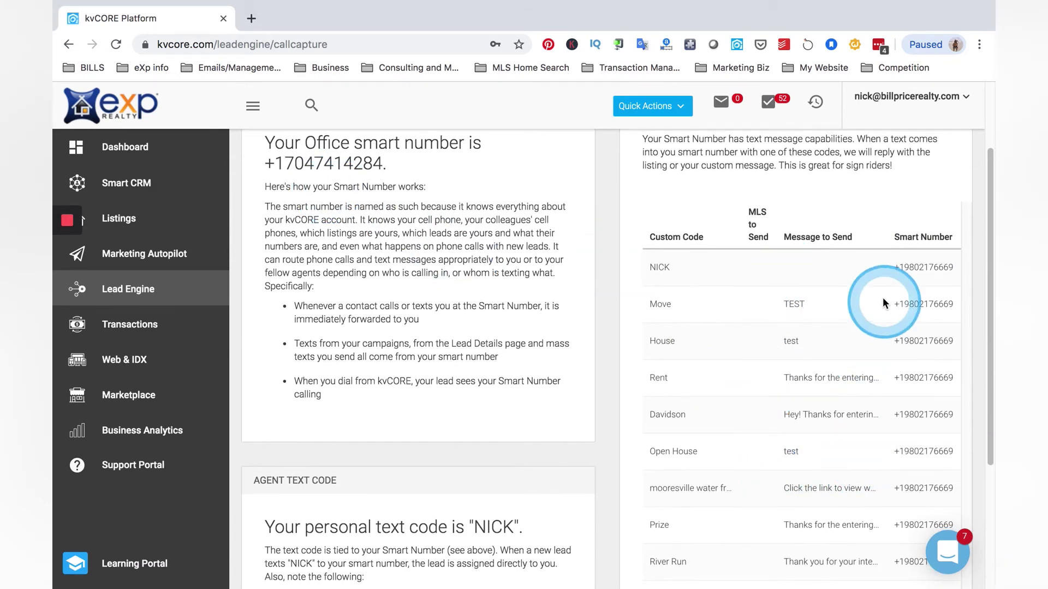
pyautogui.scroll(2, 873, 308)
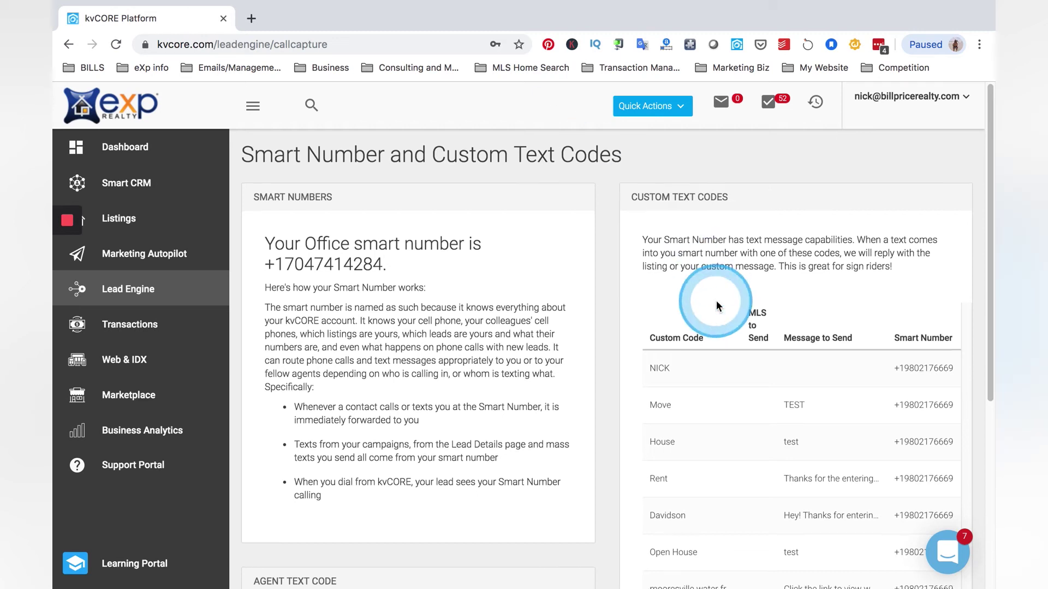
pyautogui.scroll(-3, 716, 303)
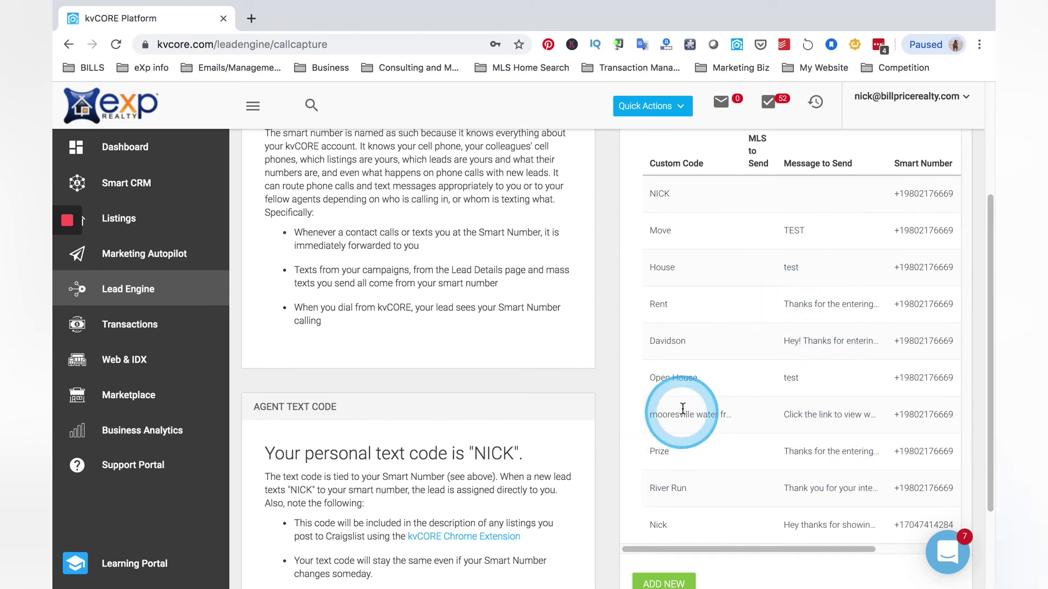
pyautogui.scroll(-2, 633, 405)
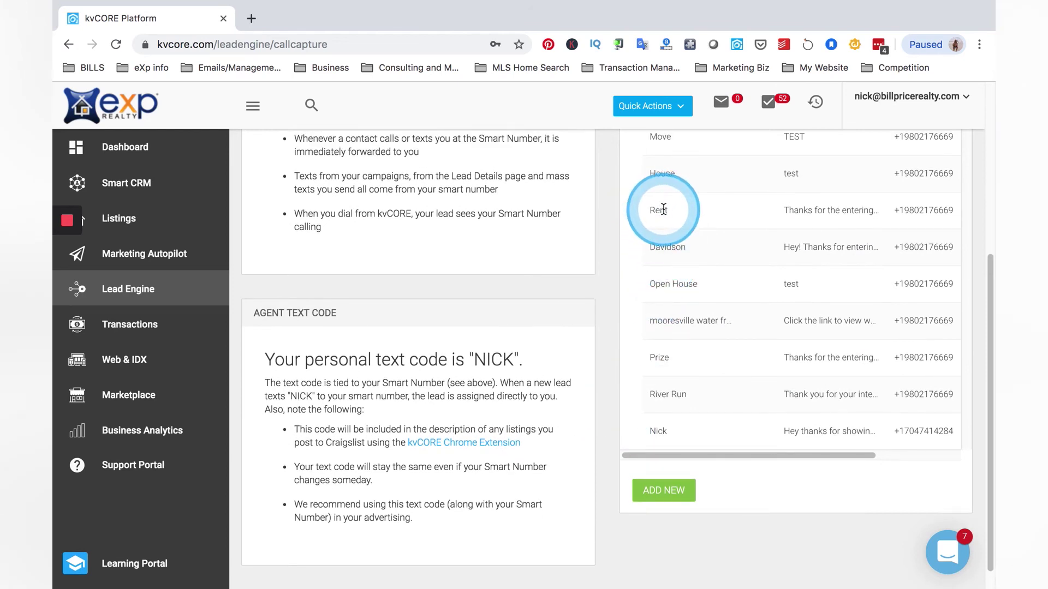
pyautogui.click(830, 210)
pyautogui.click(767, 241)
pyautogui.click(655, 206)
pyautogui.click(769, 213)
pyautogui.click(131, 192)
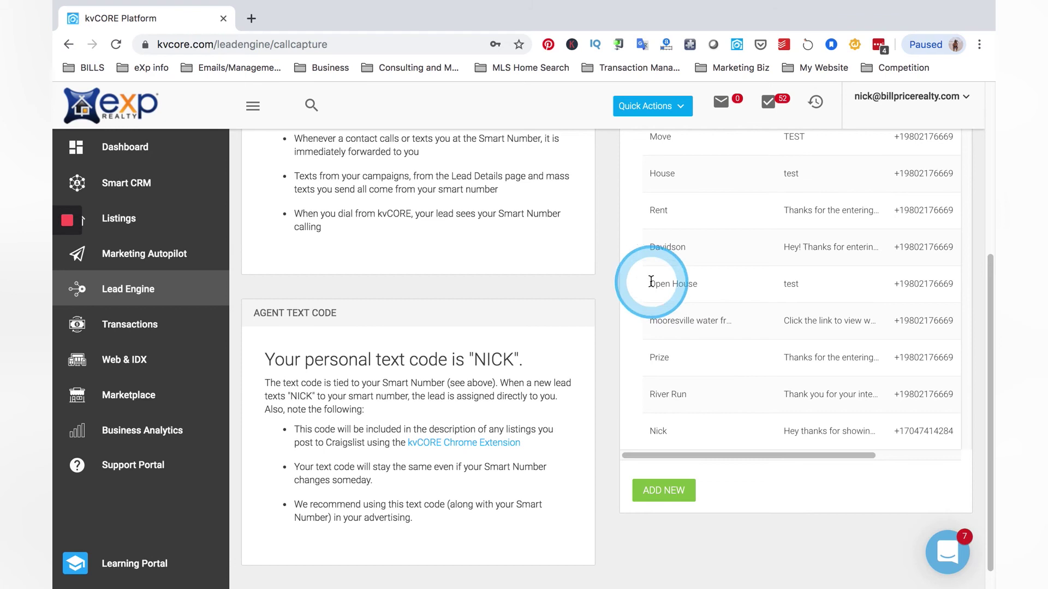
pyautogui.scroll(5, 678, 243)
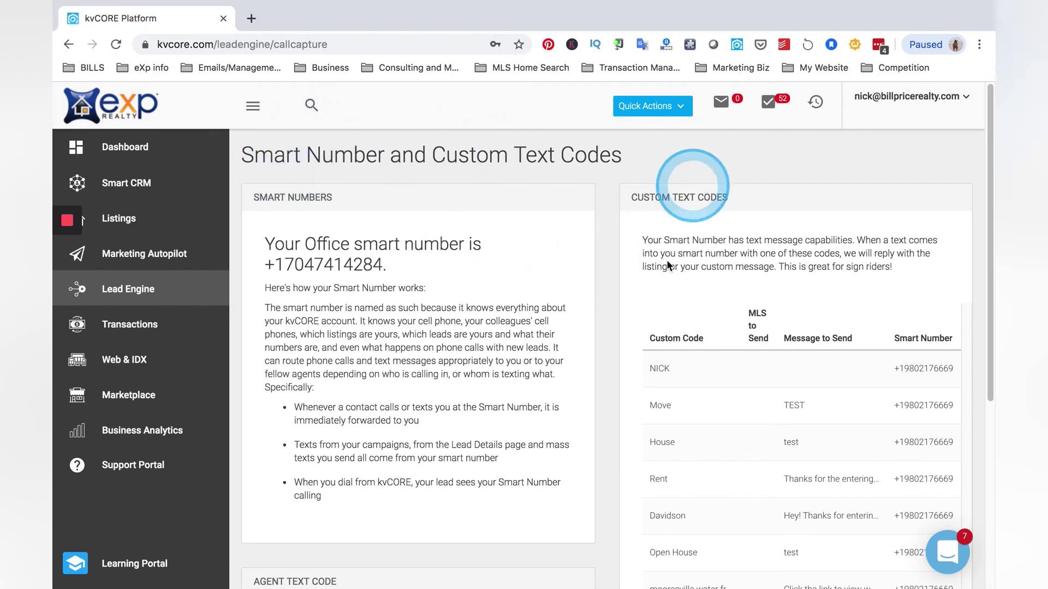
pyautogui.scroll(-3, 677, 315)
pyautogui.scroll(-2, 668, 461)
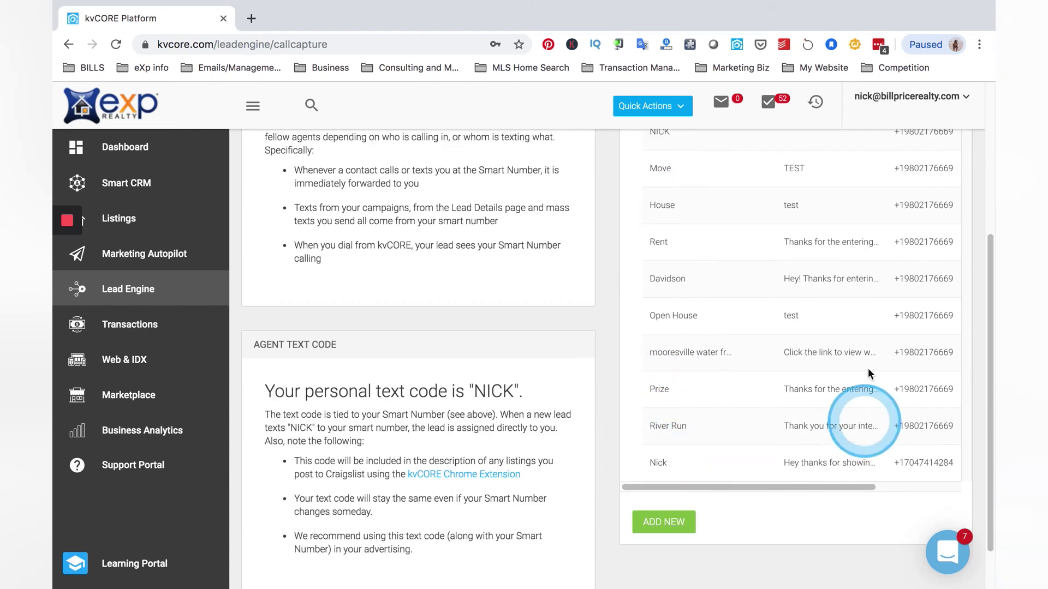
pyautogui.click(604, 318)
pyautogui.scroll(5, 606, 311)
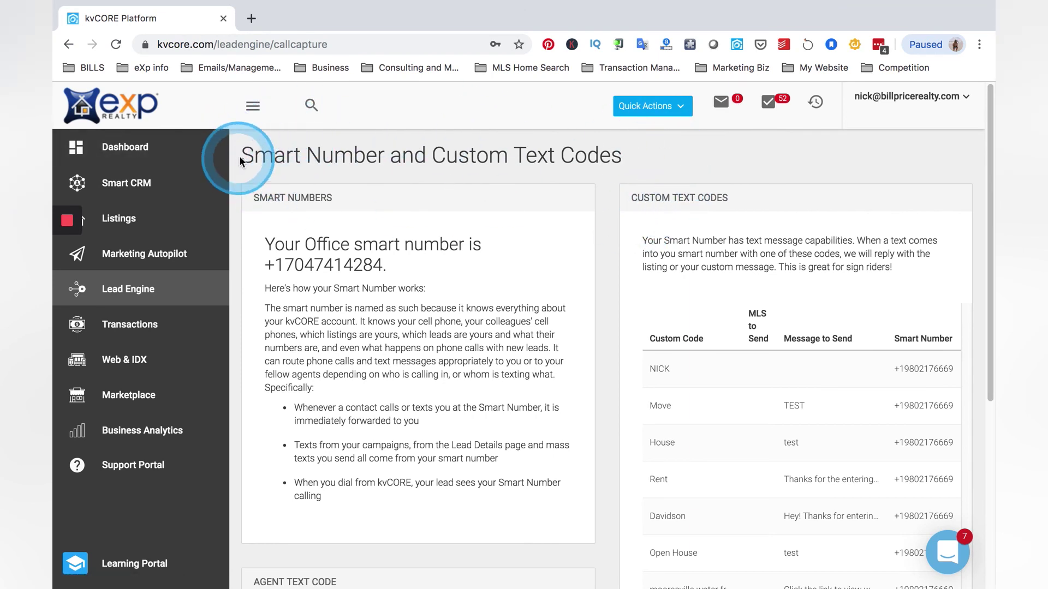
pyautogui.click(67, 221)
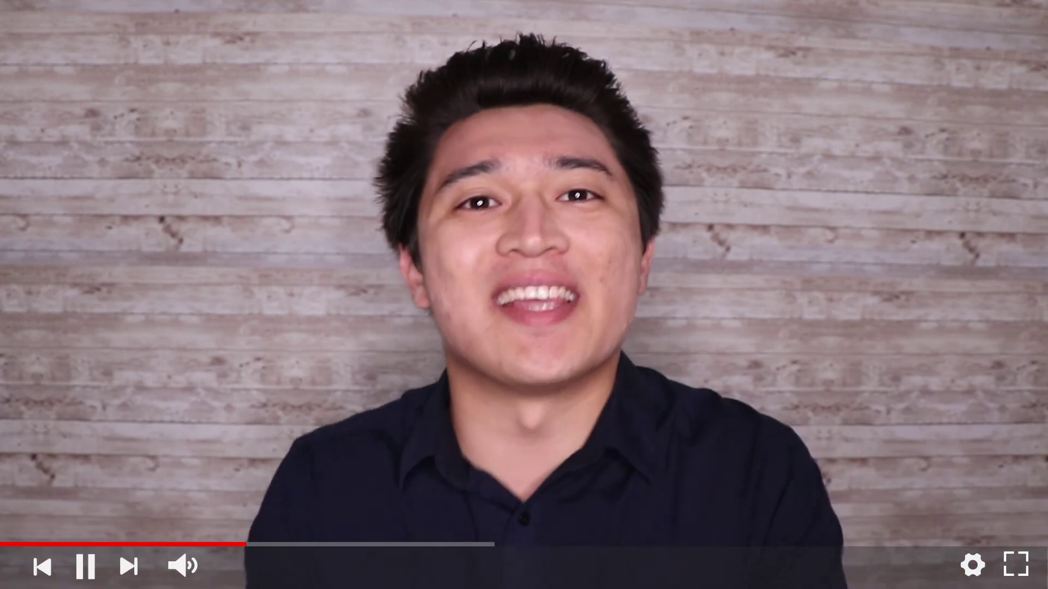